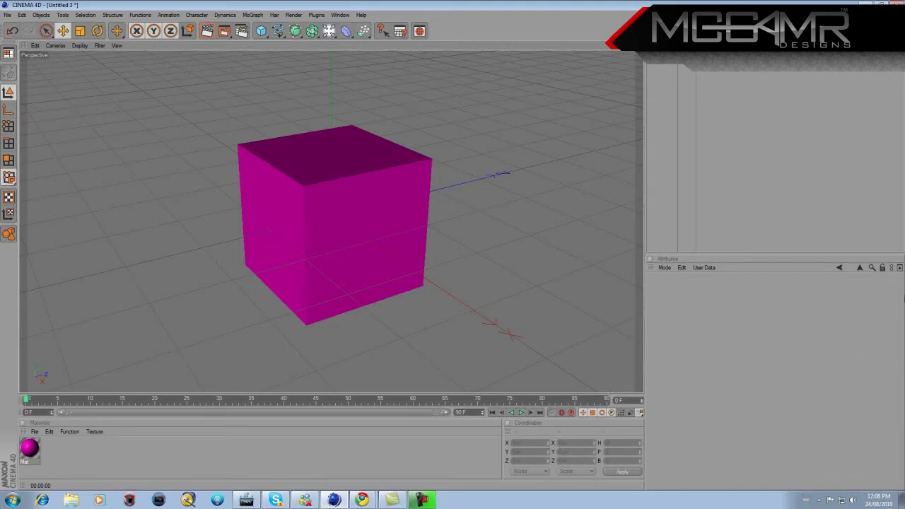
Delete the magenta cube and its material so the scene is empty.
click(904, 300)
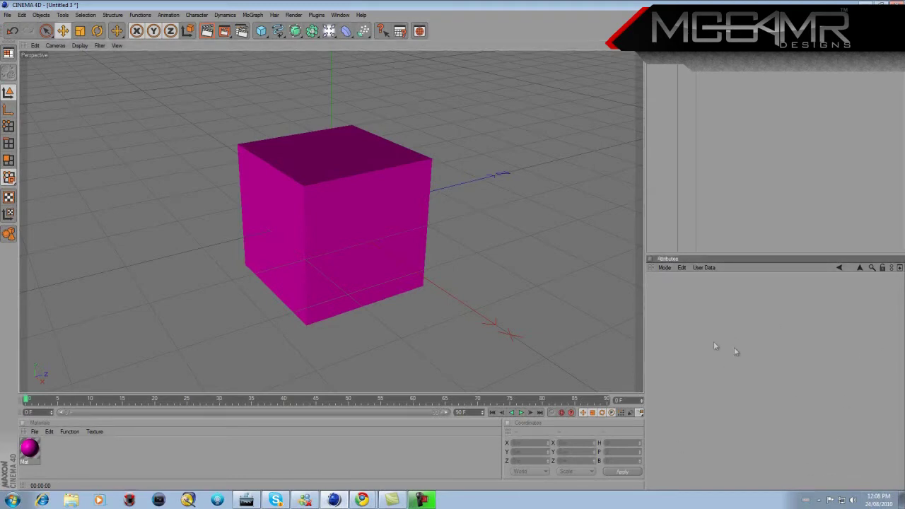
click(335, 230)
key(Delete)
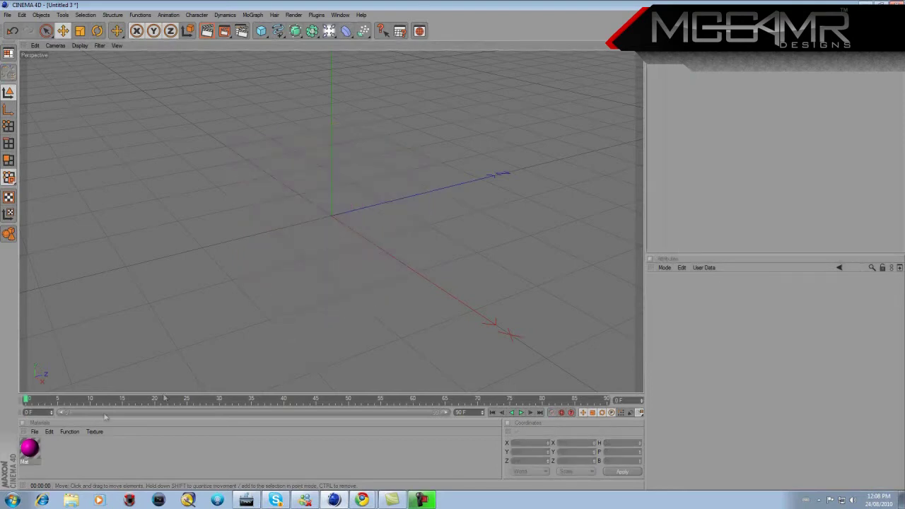
click(30, 447)
key(Delete)
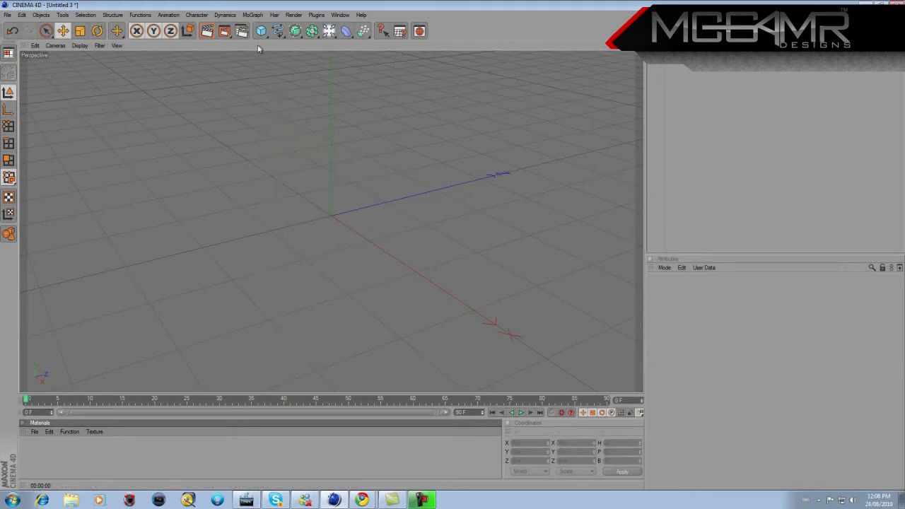
Add a cylinder primitive and set its radius to 150 m.
click(91, 45)
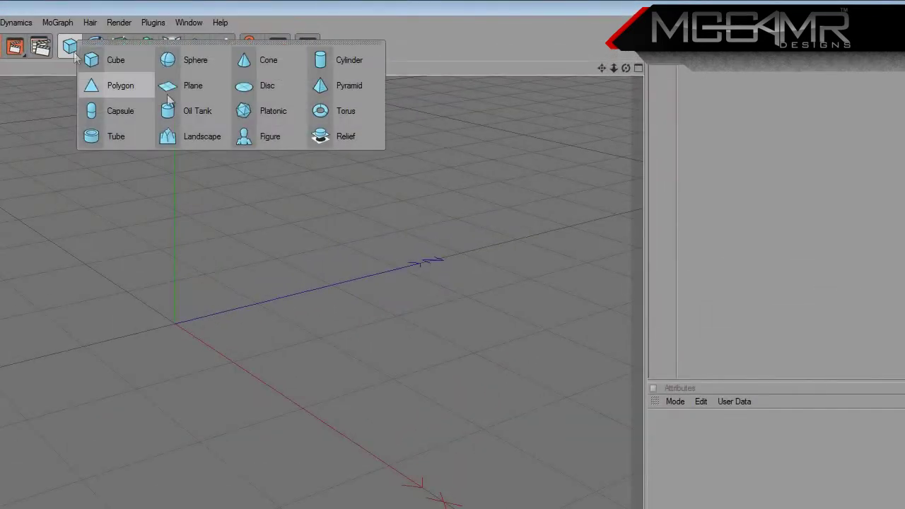
click(346, 72)
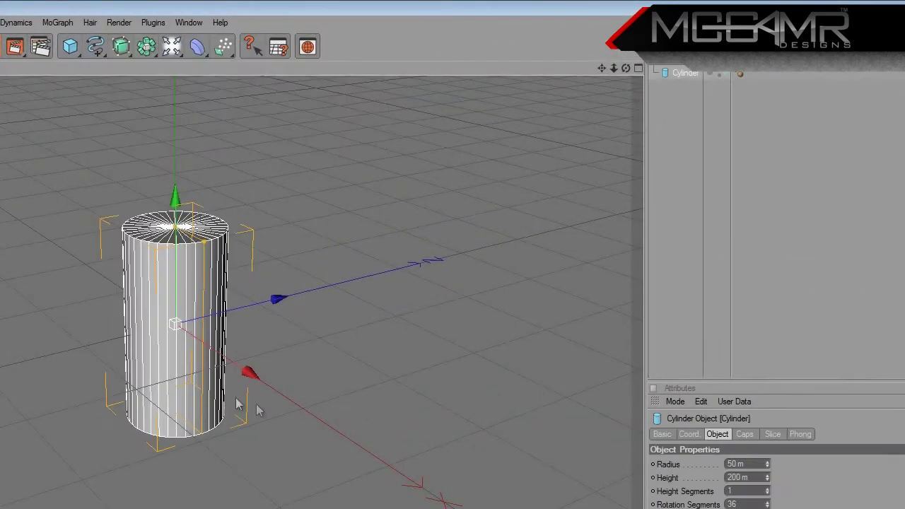
double_click(736, 464)
text(150)
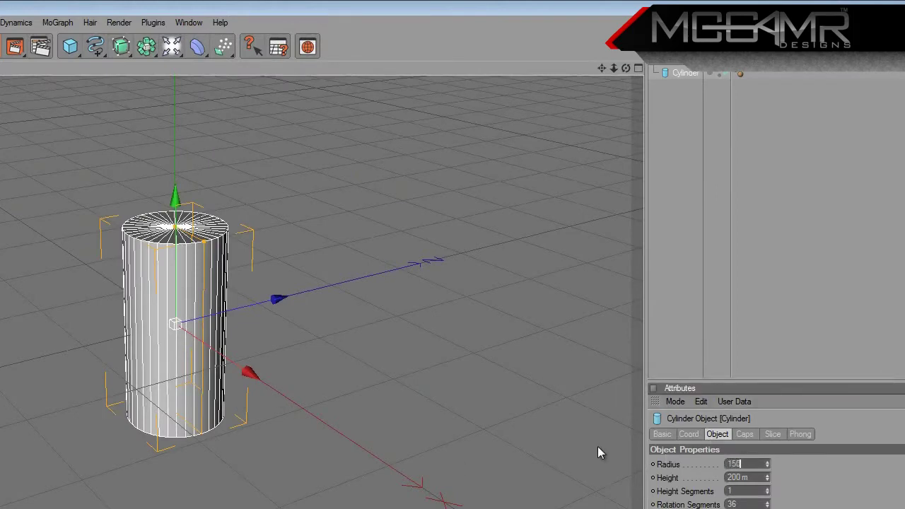
key(Return)
Give the cylinder 4 height segments and 8 rotation segments.
double_click(738, 491)
text(4)
key(Return)
key(Tab)
key(BackSpace)
text(8)
key(Return)
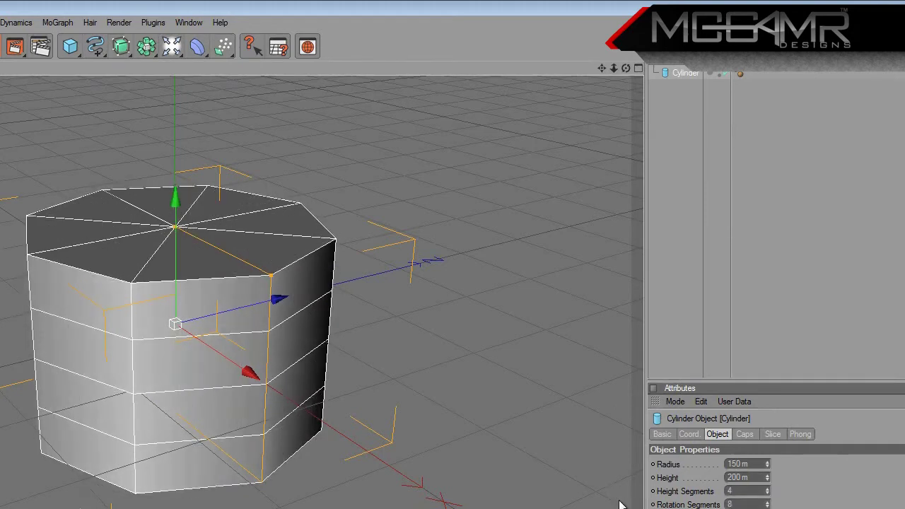
Remove the Phong tag from the cylinder and reselect the cylinder object.
click(738, 74)
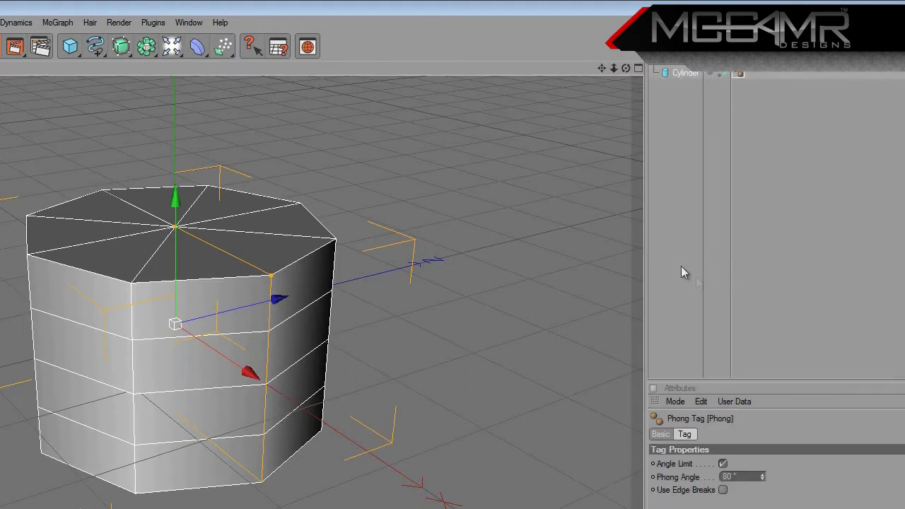
key(Delete)
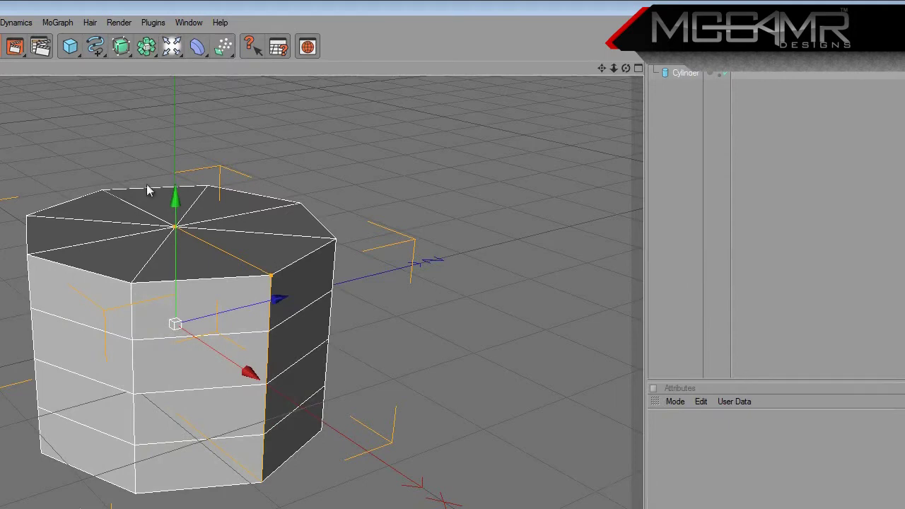
click(681, 75)
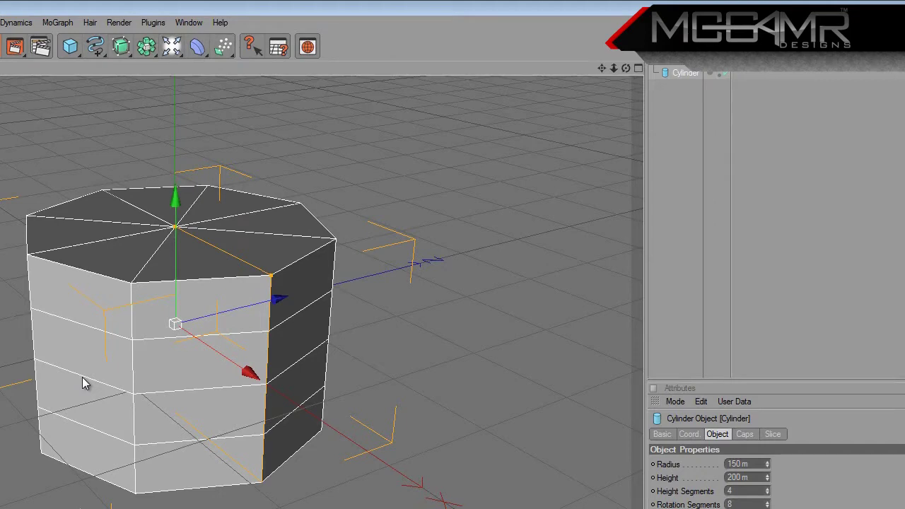
key(c)
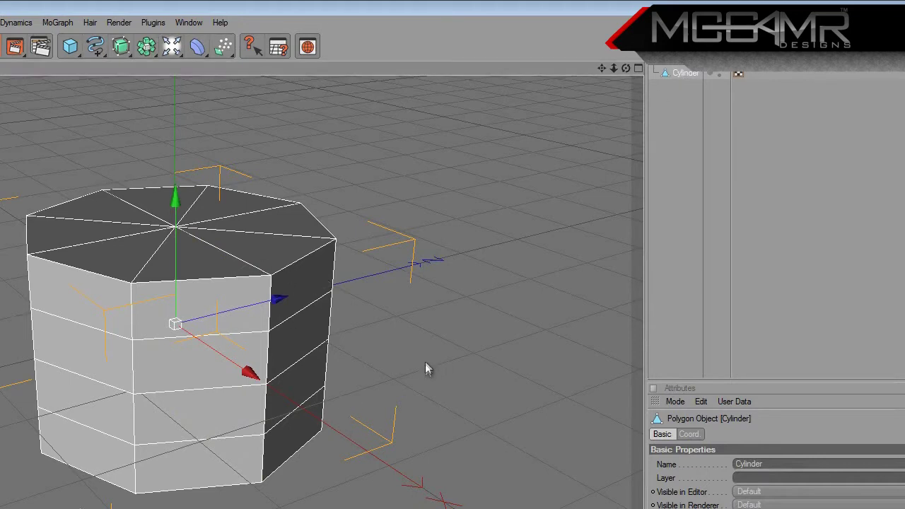
key(ctrl+z)
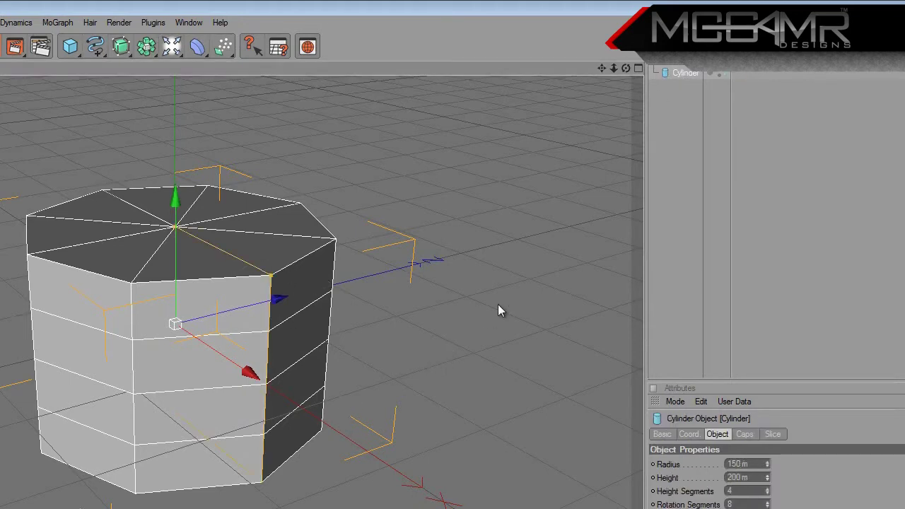
double_click(680, 73)
key(c)
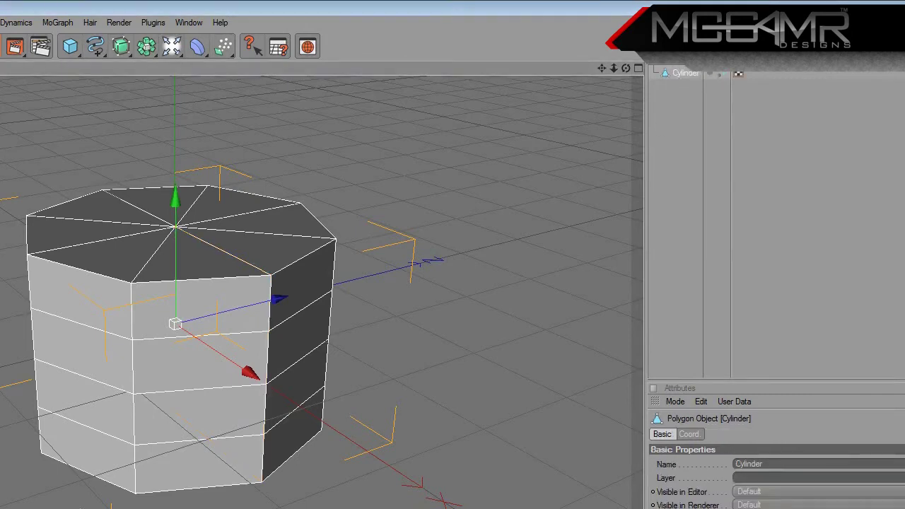
click(398, 100)
click(678, 75)
click(681, 90)
click(675, 77)
key(ctrl+z)
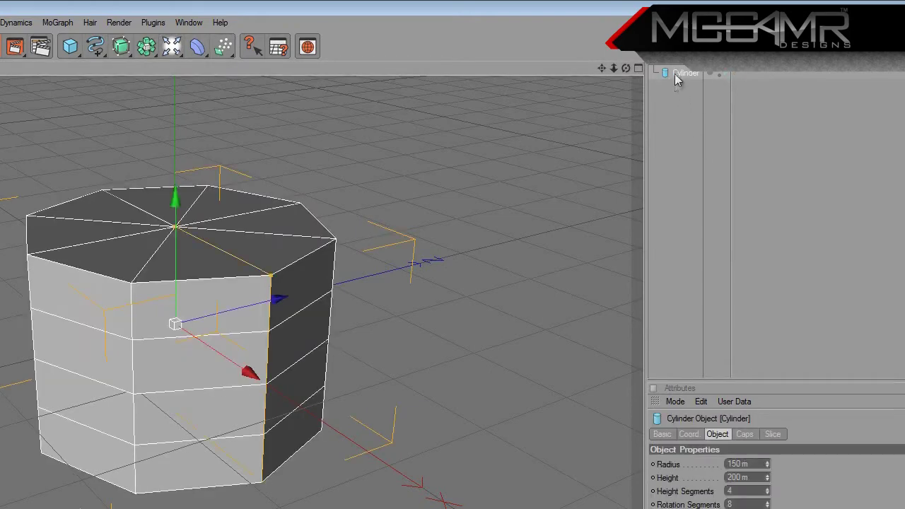
Convert the cylinder primitive into an editable polygon object.
click(474, 185)
click(678, 75)
key(c)
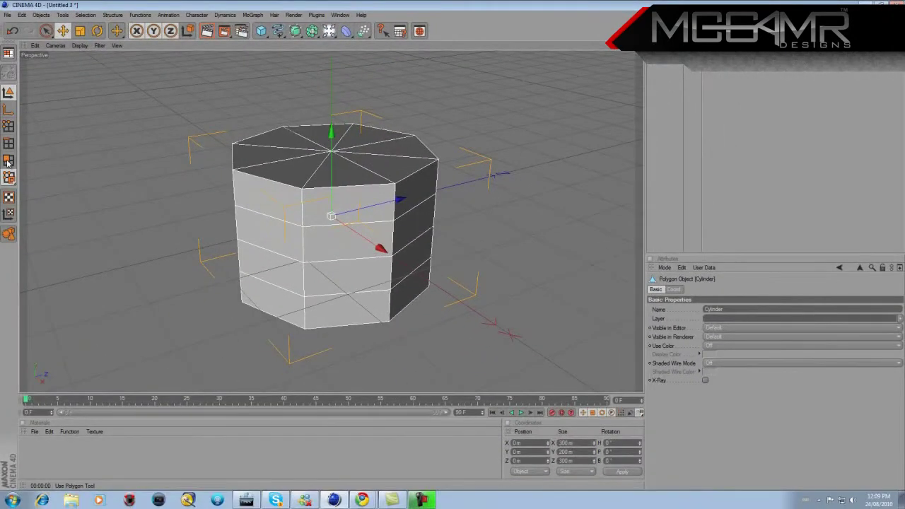
Loop-select the middle and lower horizontal edge loops around the cylinder's side in edge mode.
click(9, 161)
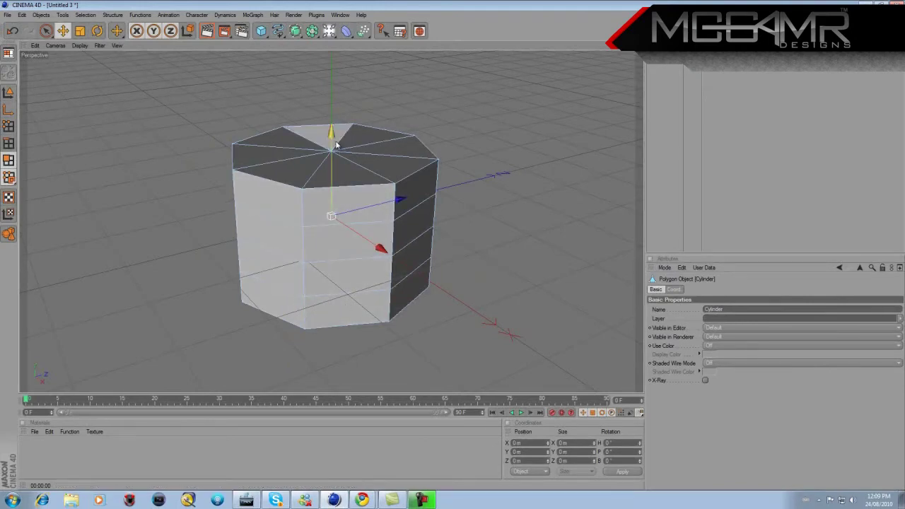
click(9, 143)
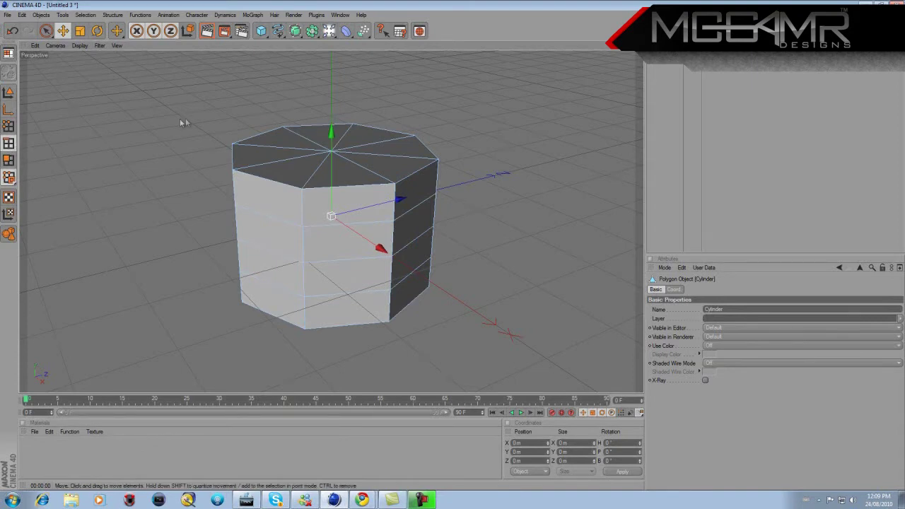
click(86, 15)
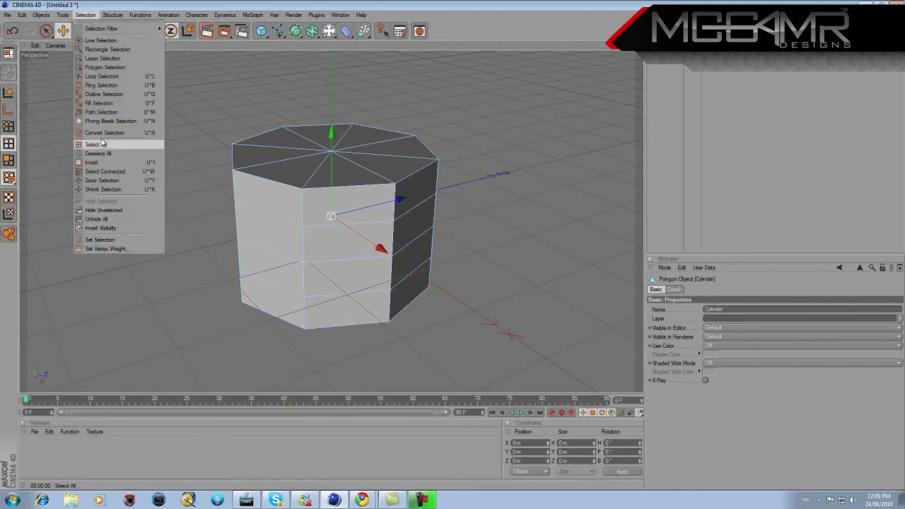
click(102, 76)
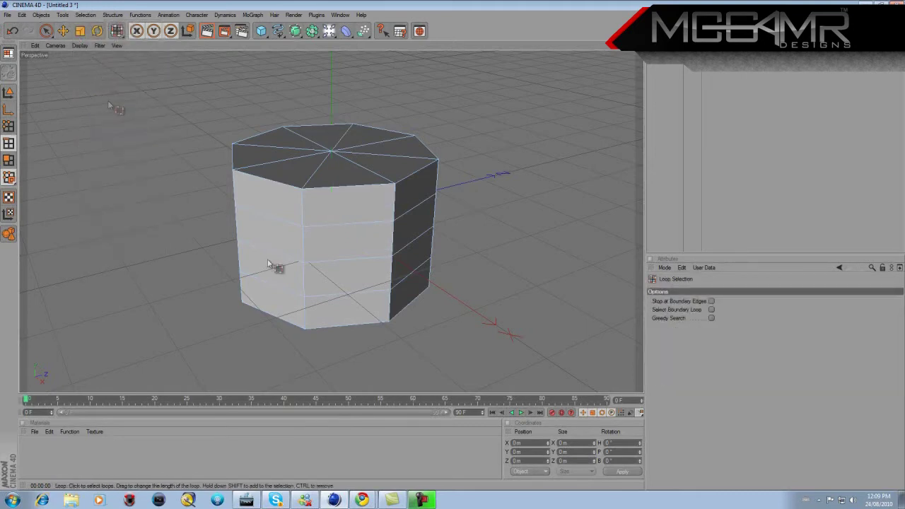
click(352, 260)
shift+click(359, 301)
Cut the selected edges at their midpoints with Edge Cut, using 50% offset, 100% scale and 1 subdivision, and check the new points.
right_click(375, 260)
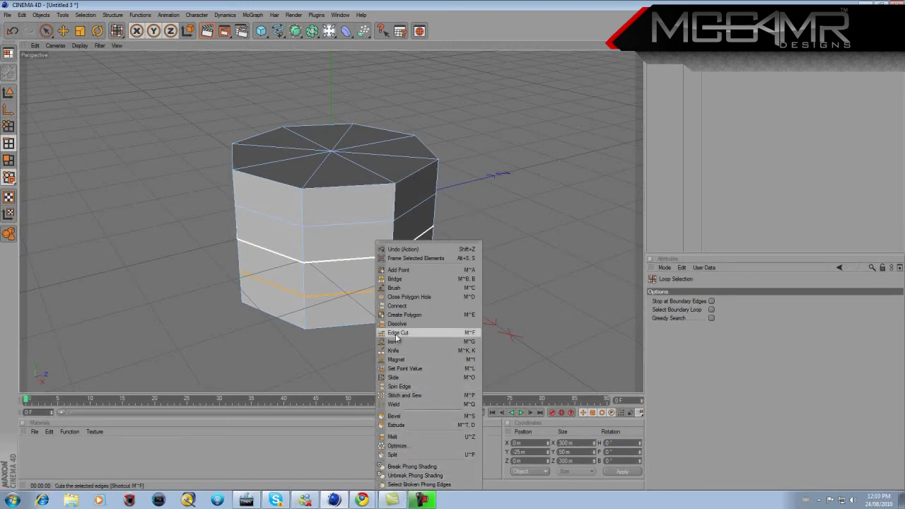
click(397, 332)
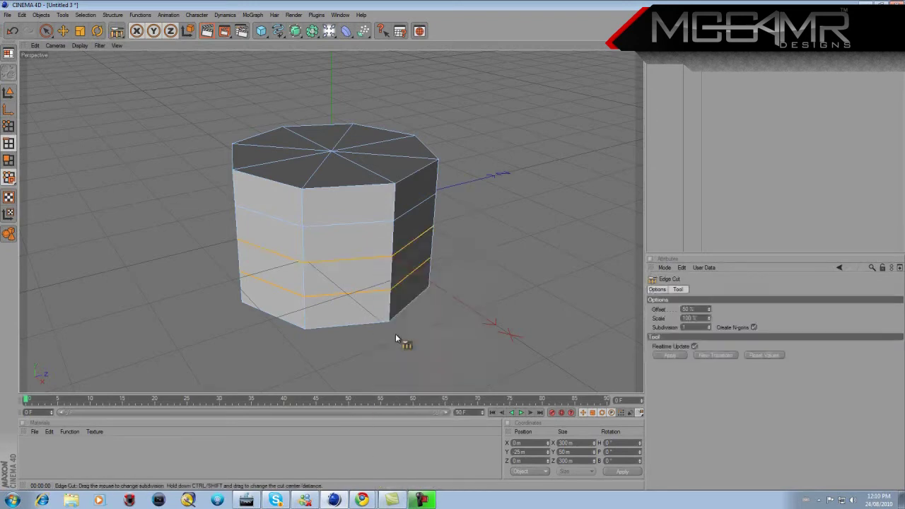
click(718, 355)
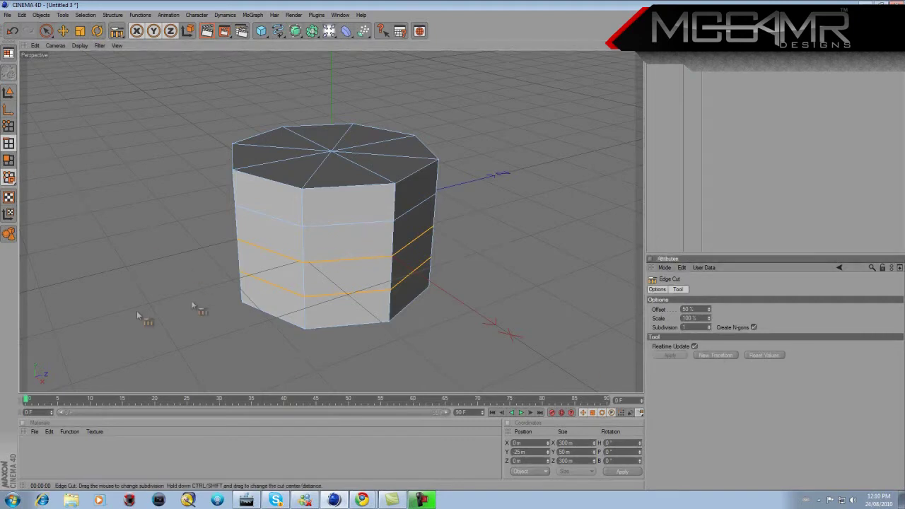
click(9, 126)
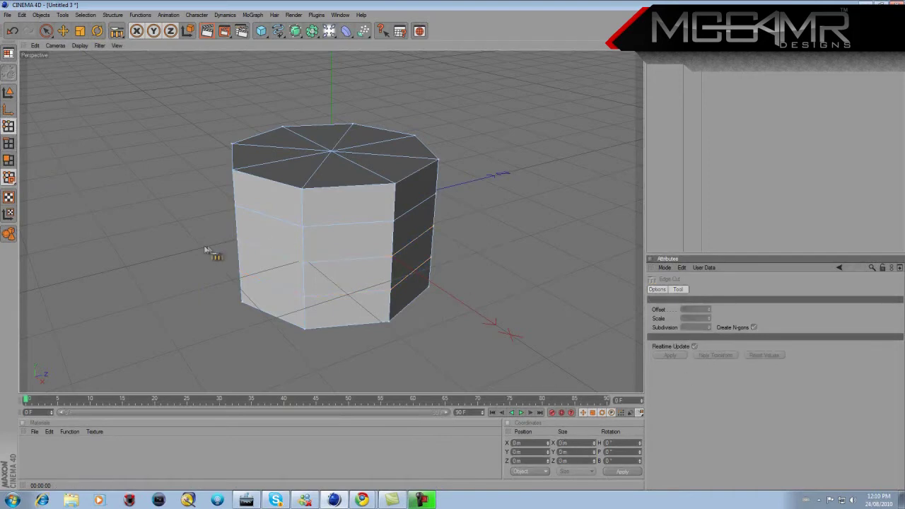
click(8, 143)
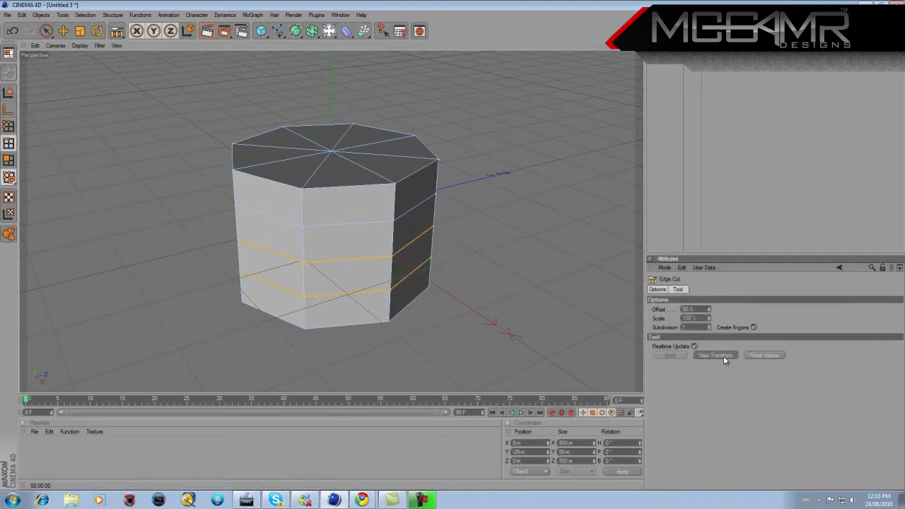
click(8, 126)
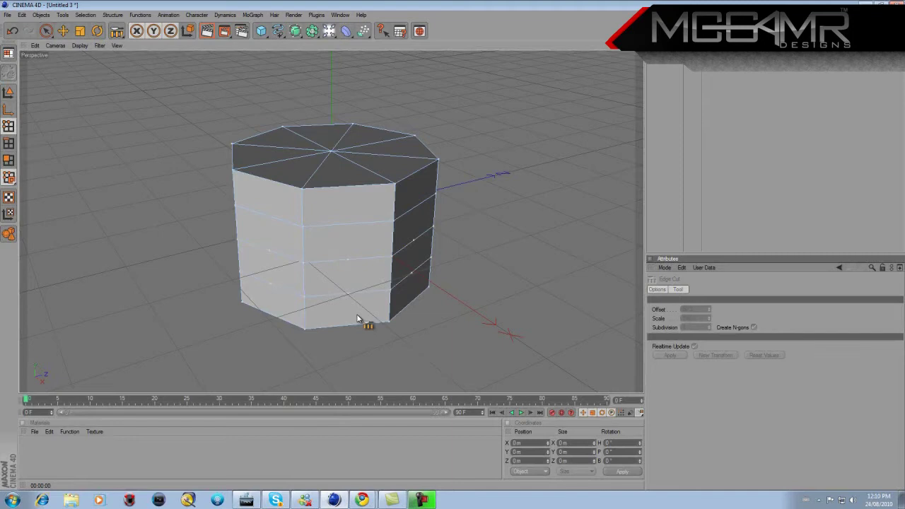
Triangulate the bottom polygon ring and the second ring from the top of the cylinder's side.
click(8, 160)
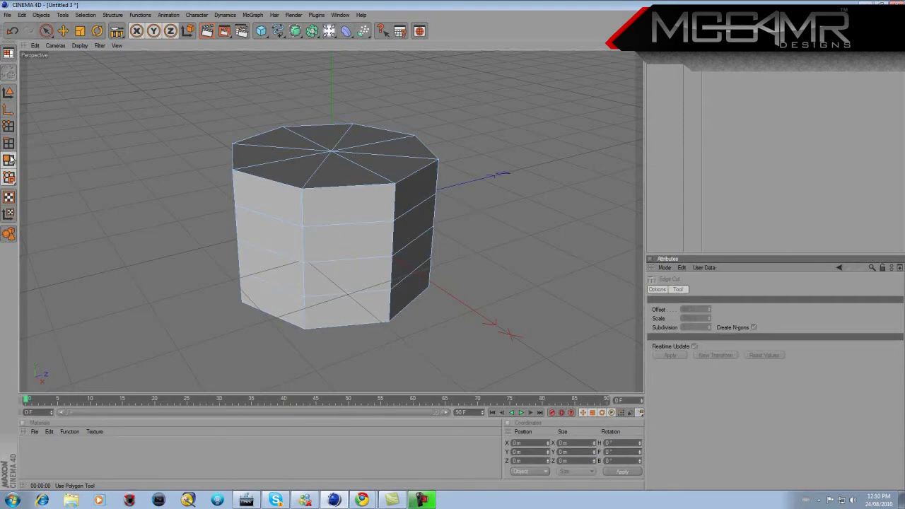
click(9, 160)
click(88, 15)
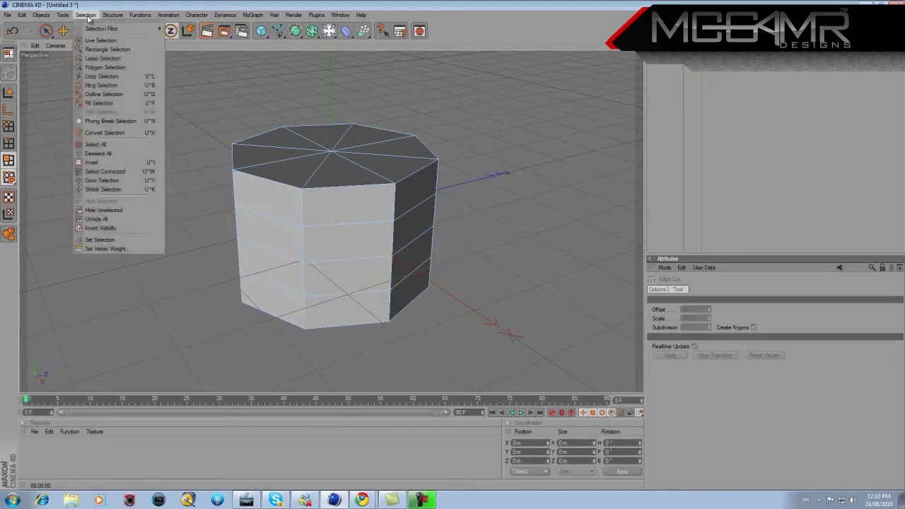
click(131, 77)
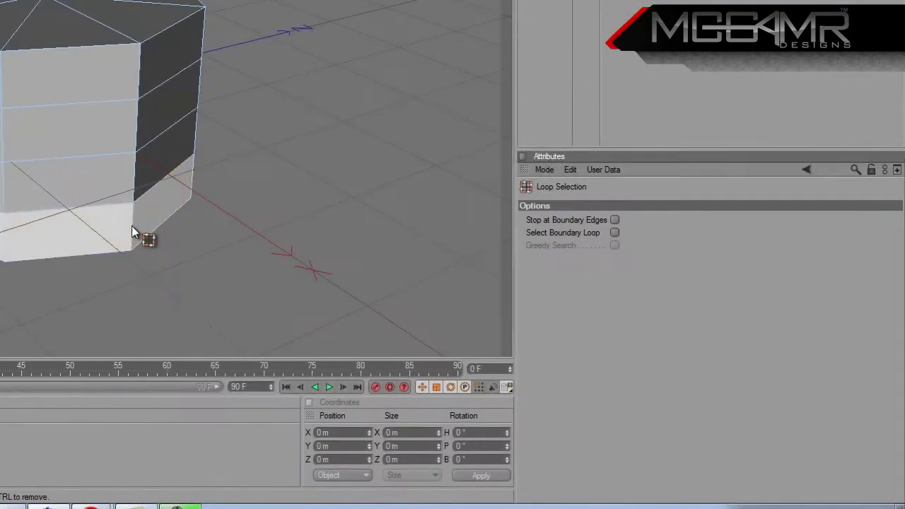
click(385, 310)
shift+click(389, 246)
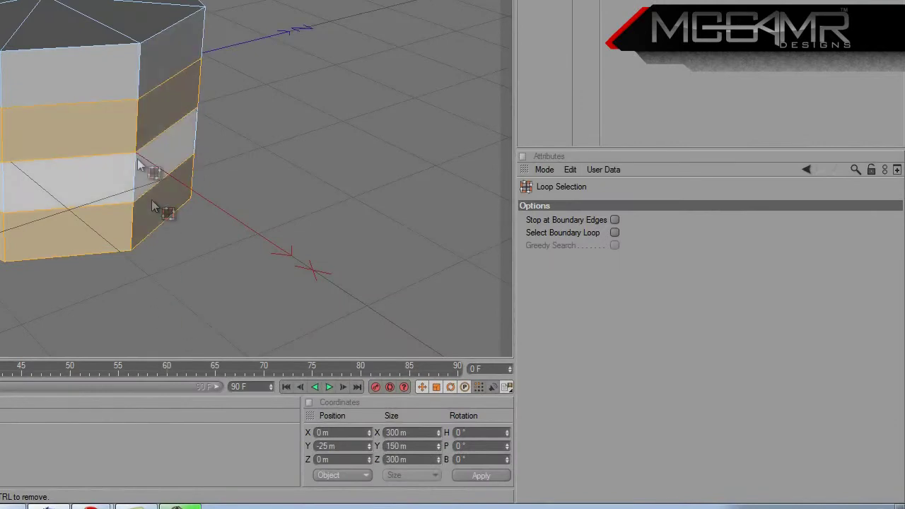
right_click(137, 132)
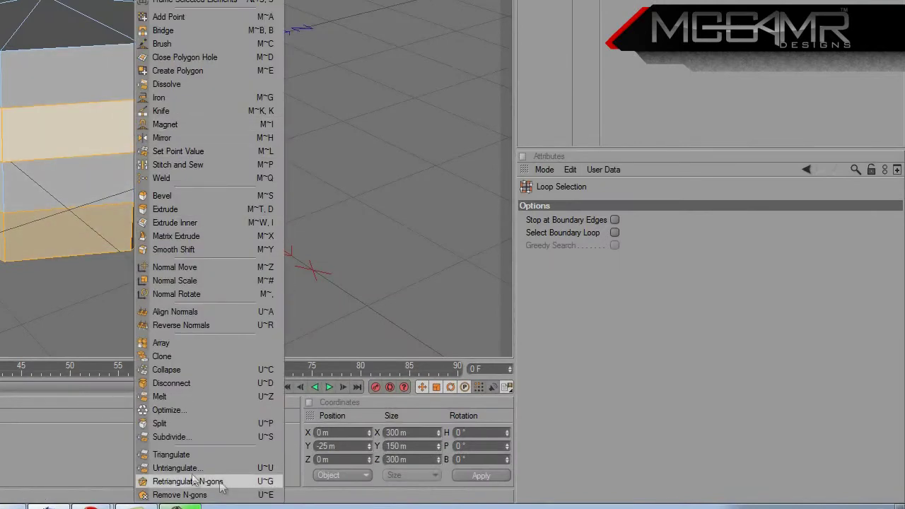
click(169, 456)
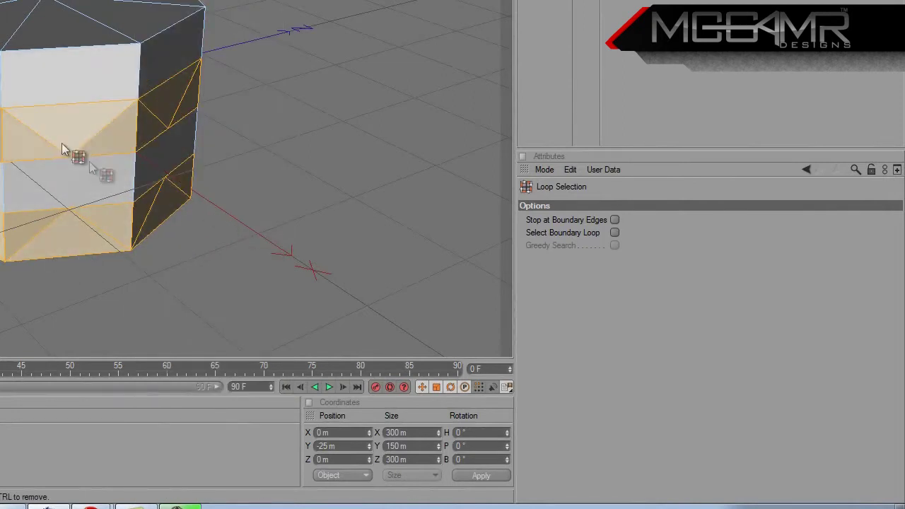
Remove the N-gons from the polygon ring between the two triangulated rings, and clear the selection.
click(136, 172)
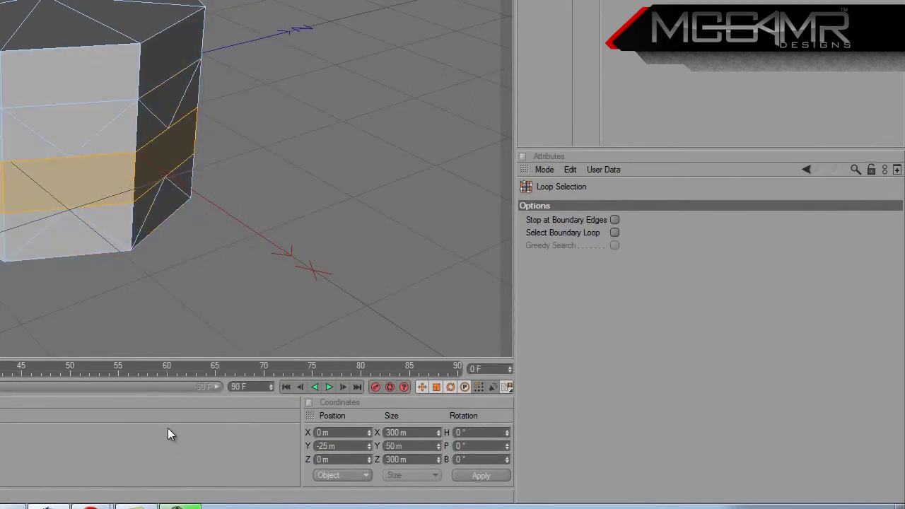
right_click(137, 175)
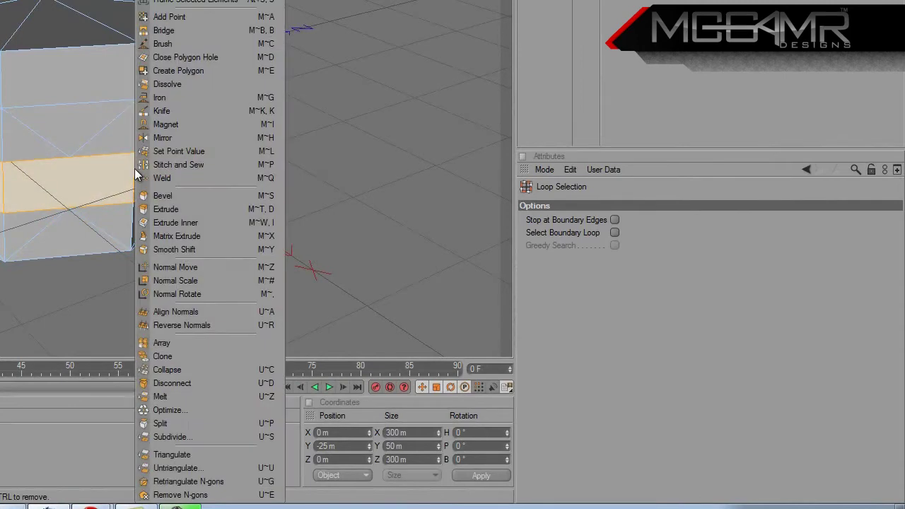
click(200, 497)
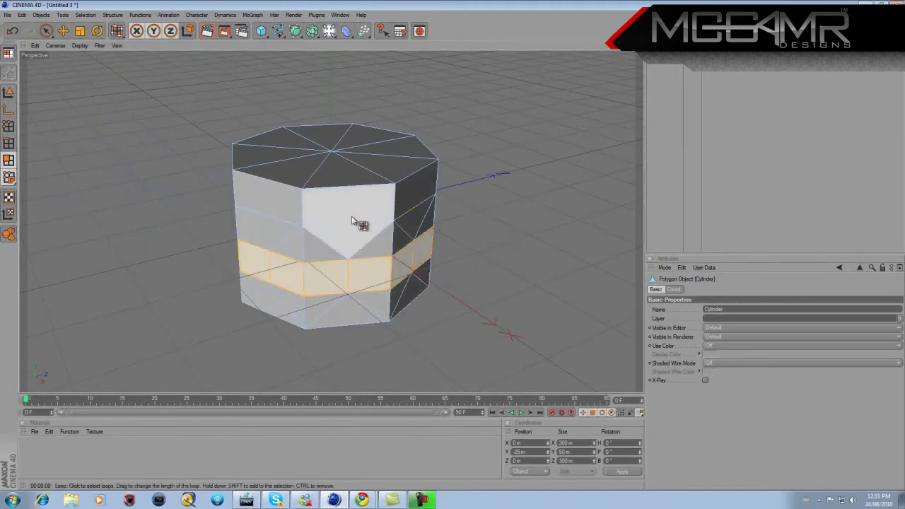
click(489, 243)
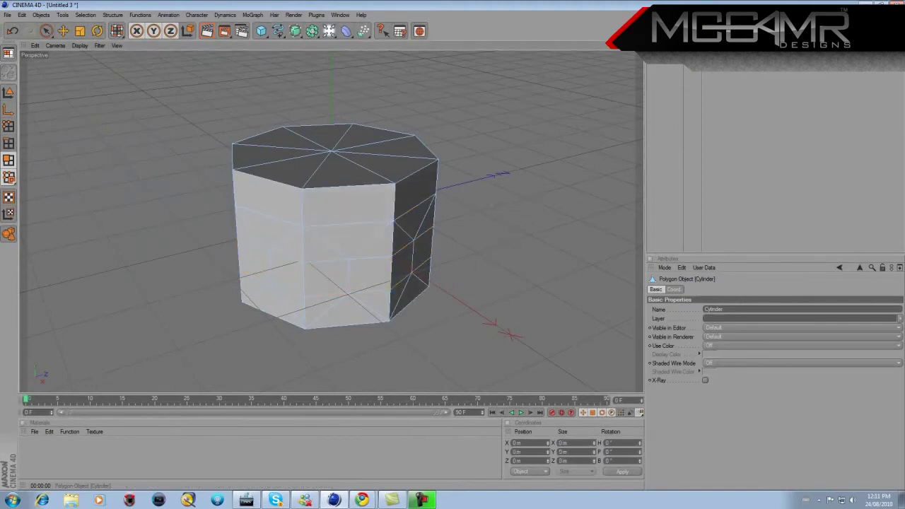
Optimize the cylinder mesh to merge the duplicate points between its caps and sides.
right_click(497, 193)
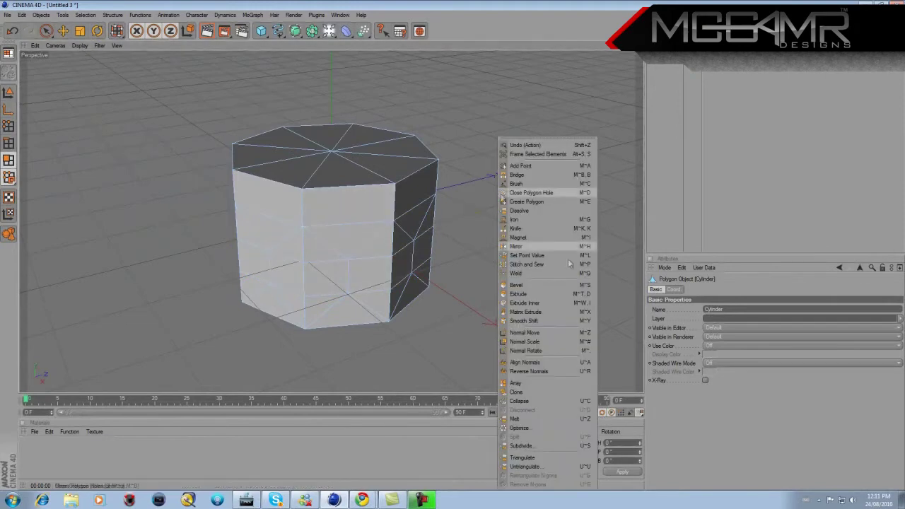
click(520, 428)
click(516, 452)
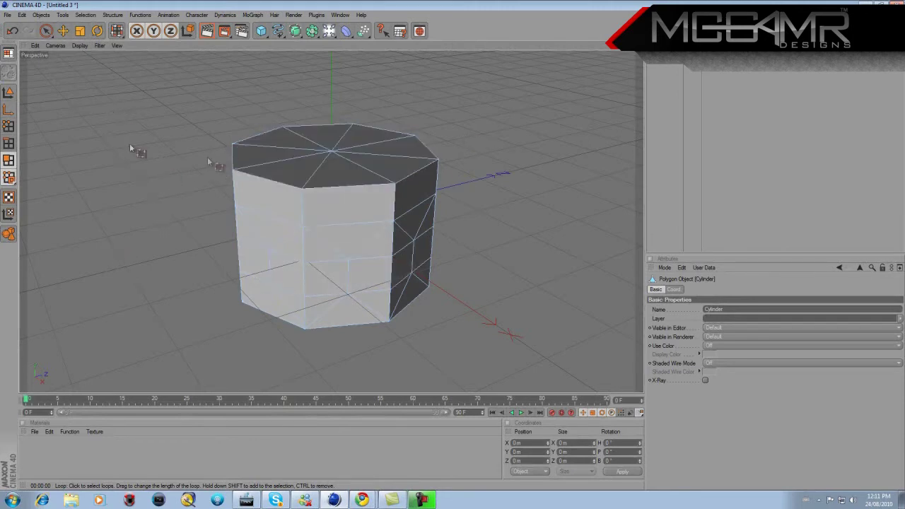
Loop-select the top cap's polygons, scale them down to about 201.6 m across and lower them to about Y 80 m.
click(9, 162)
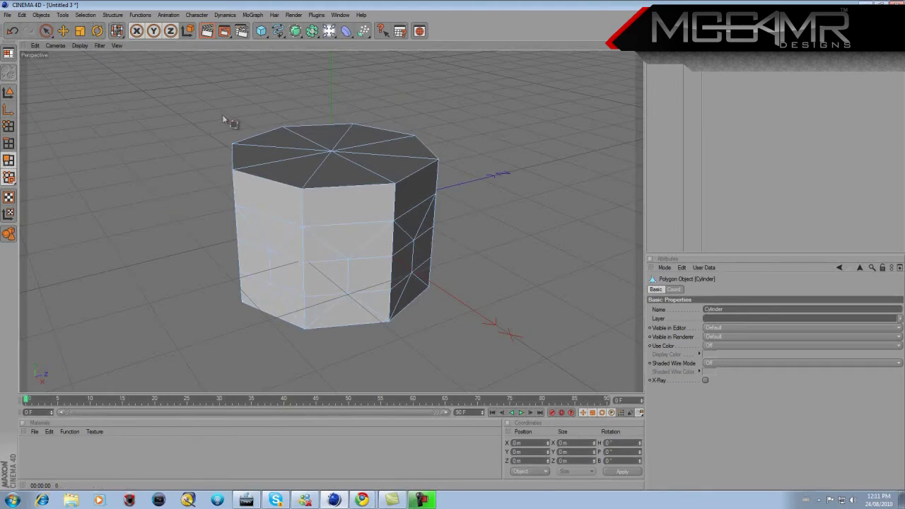
click(345, 172)
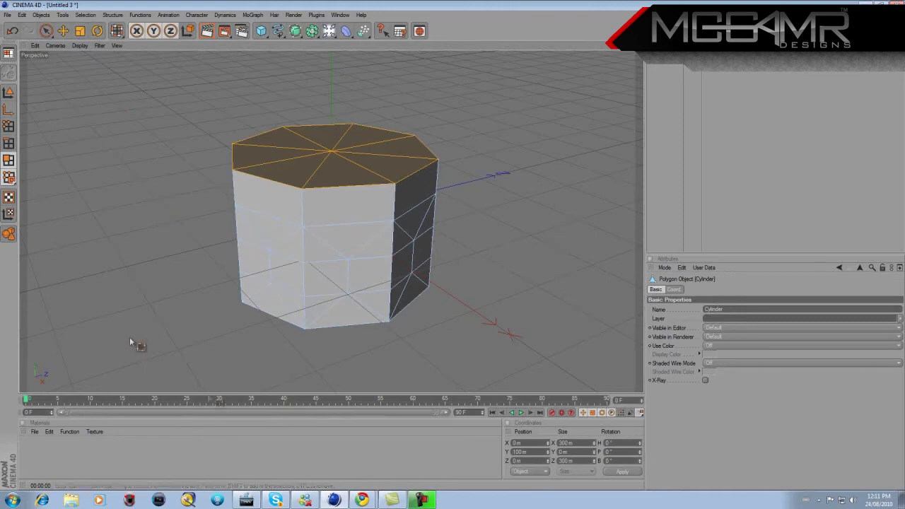
click(80, 30)
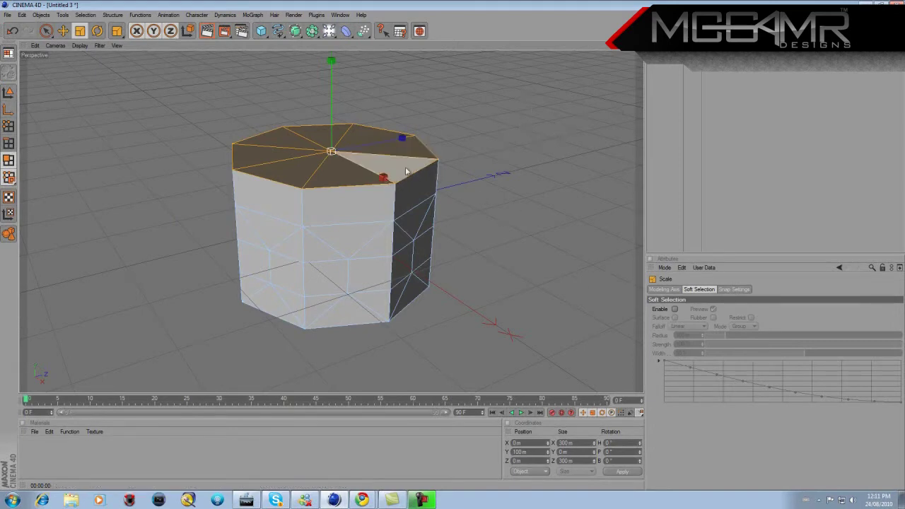
drag(452, 249, 455, 250)
click(63, 31)
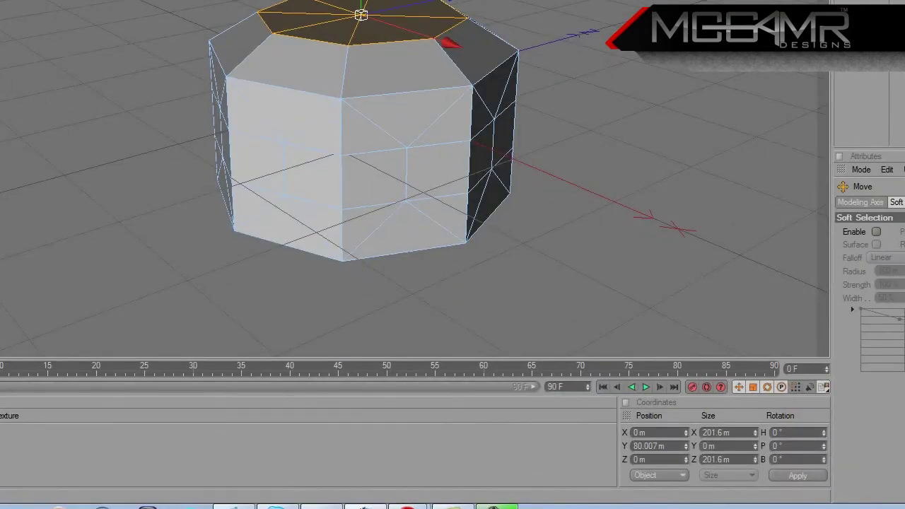
key(Return)
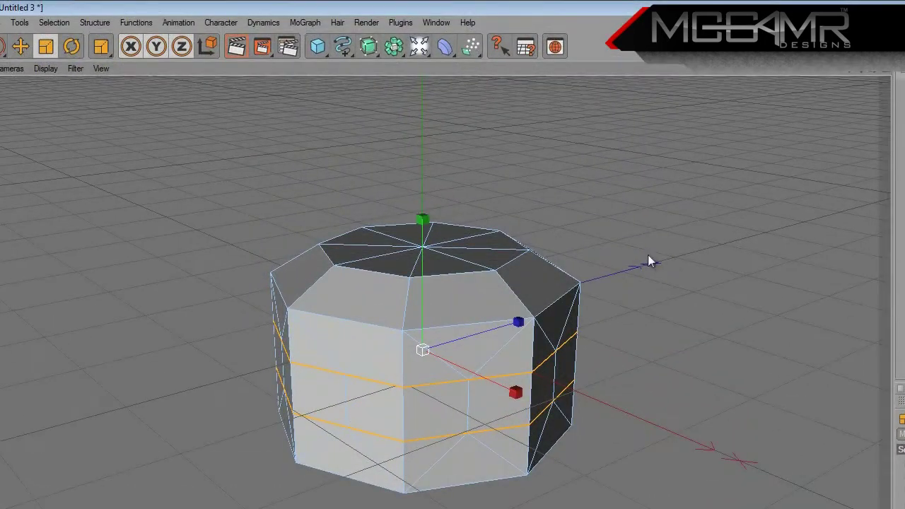
Squeeze the two side edge loops together vertically to about 10 m and raise them to about Y 34 m, just below the sloped shoulder.
drag(648, 256, 605, 367)
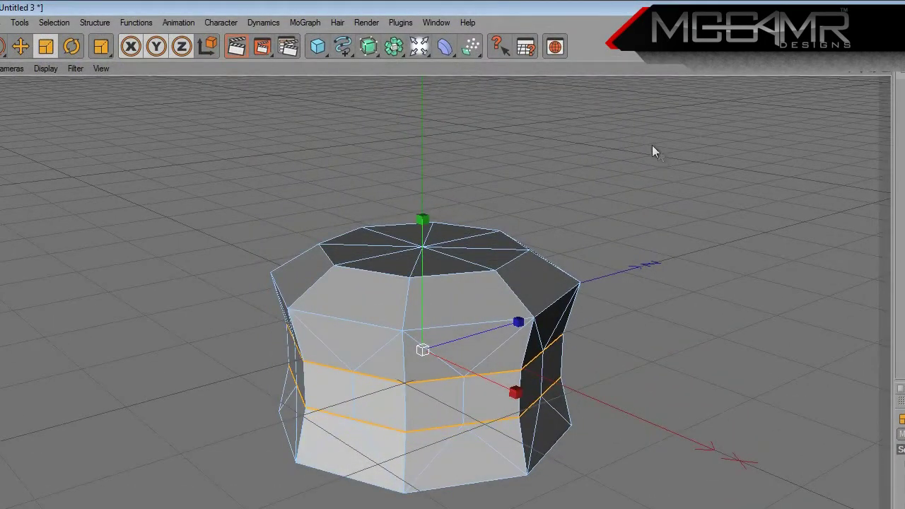
key(ctrl+z)
drag(418, 223, 606, 374)
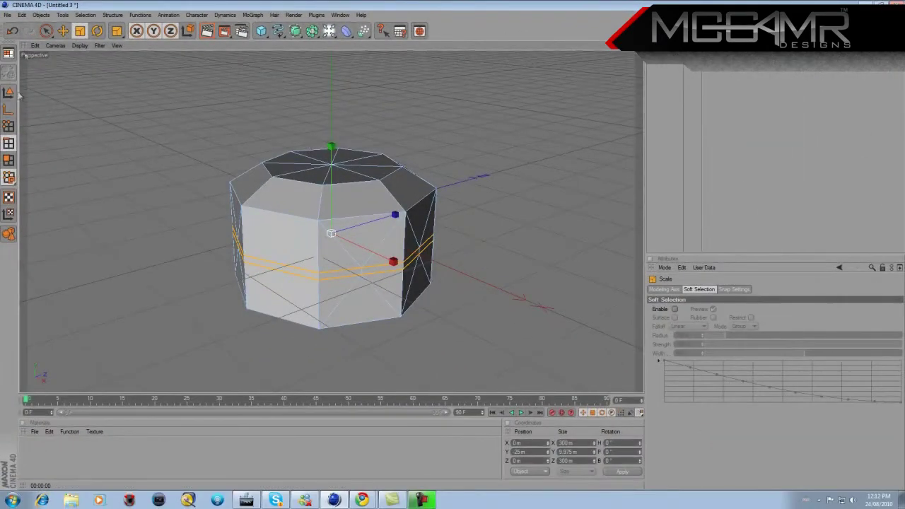
click(62, 32)
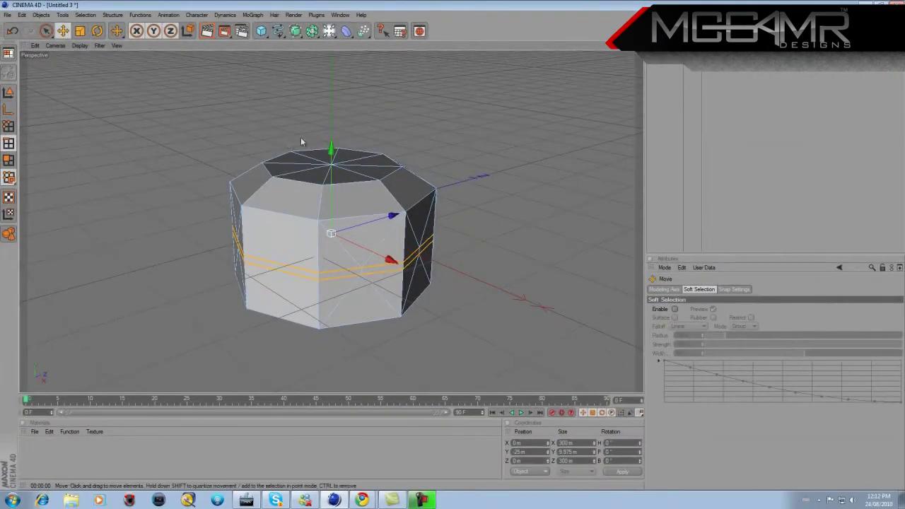
drag(332, 150, 453, 245)
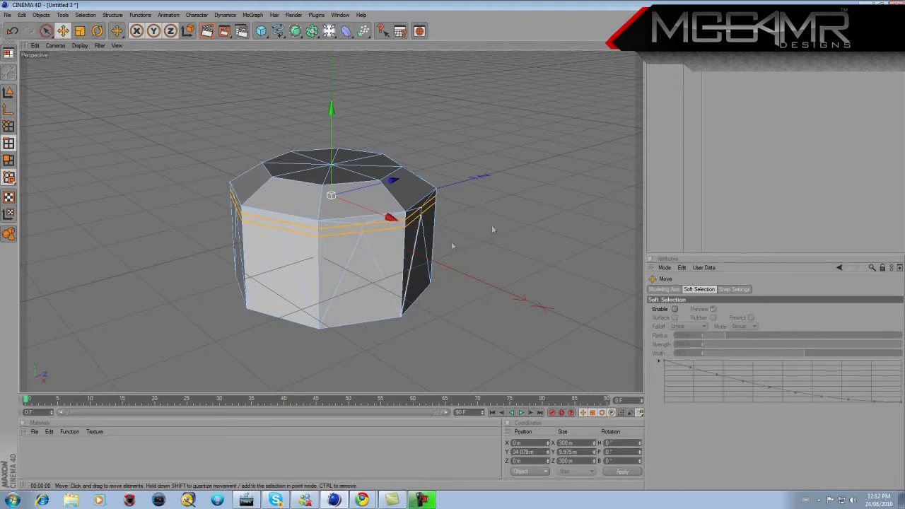
Scale the two raised edge loops outward uniformly to about 356.5 m across to form a wide rim.
scroll(482, 209, up, 2)
alt+drag(457, 249, 451, 247)
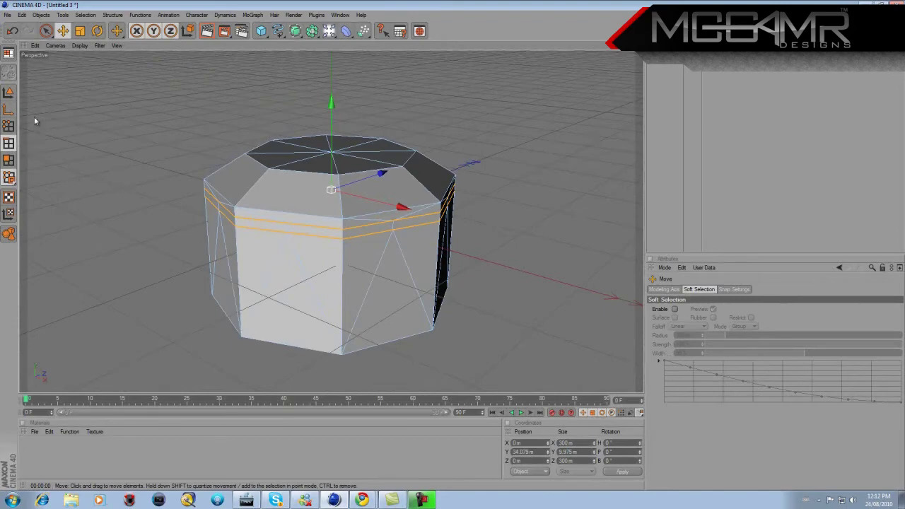
click(80, 30)
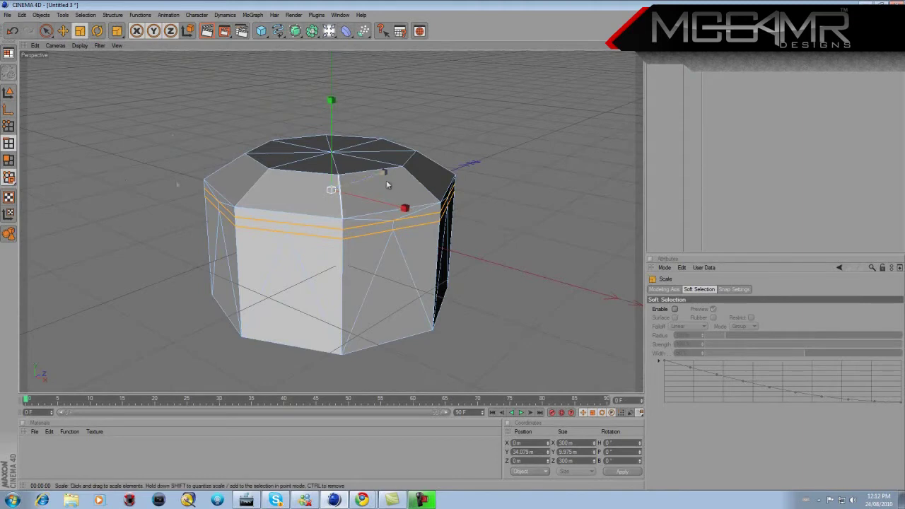
drag(472, 138, 454, 249)
scroll(87, 185, down, 3)
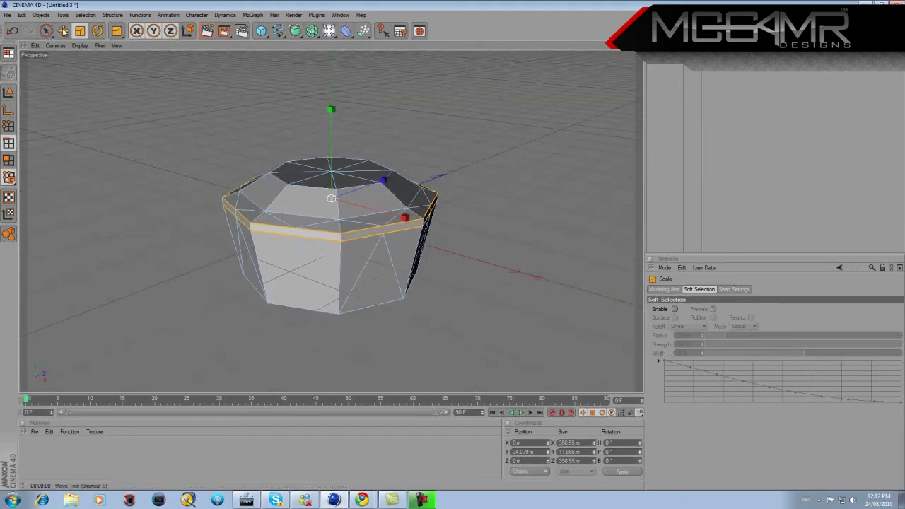
Select the centre point of the bottom cap and pull it straight down to form a pointed tip.
click(63, 31)
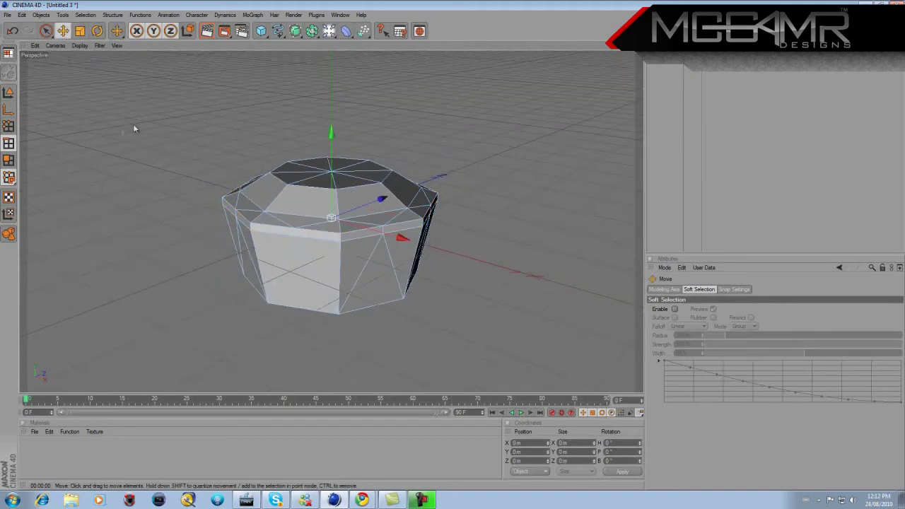
alt+drag(124, 182, 455, 251)
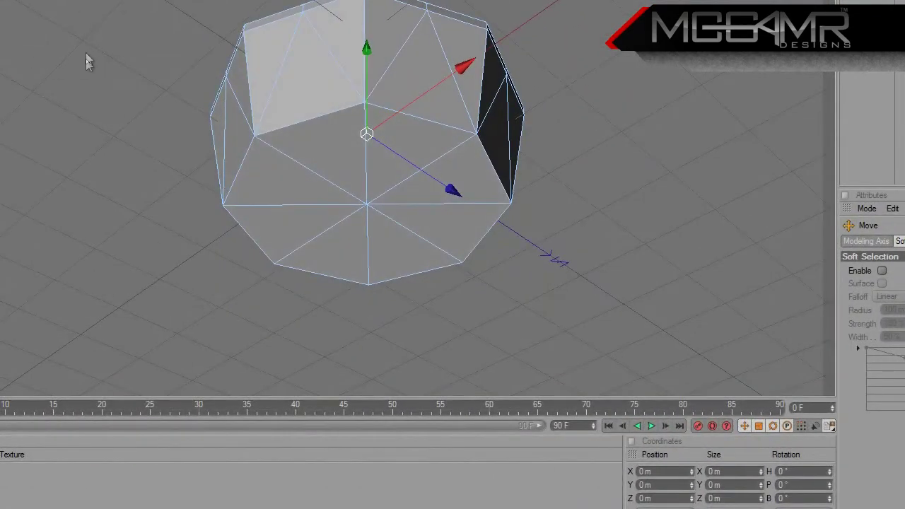
mouse_move(548, 168)
alt+mouse_down()
mouse_move(551, 182)
mouse_move(544, 182)
mouse_move(551, 182)
alt+mouse_up()
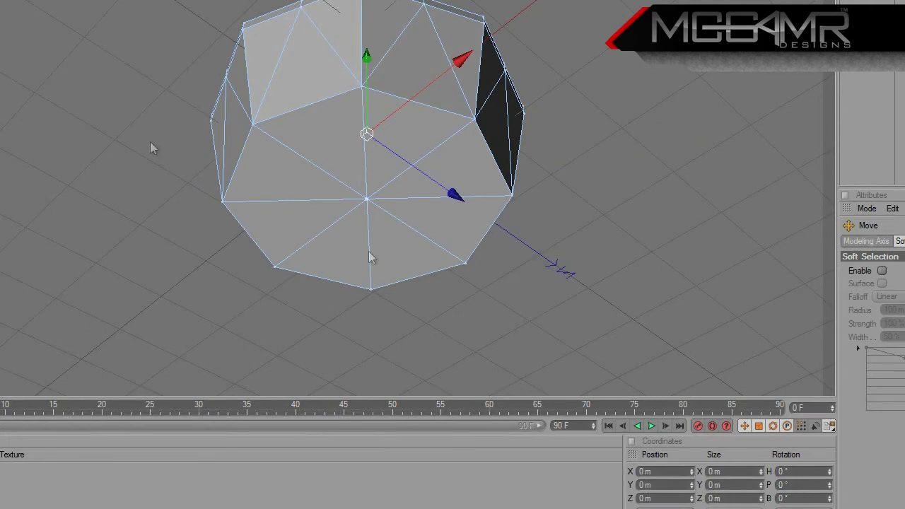
click(366, 201)
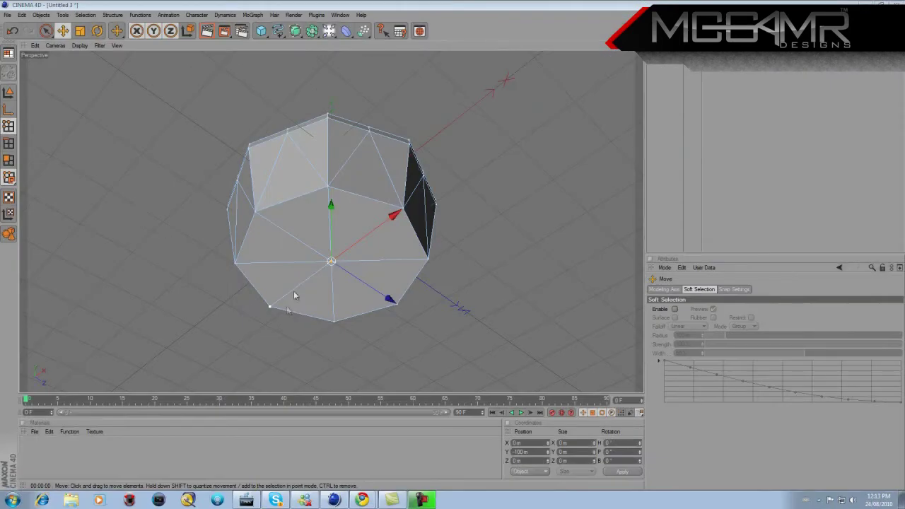
alt+drag(221, 382, 193, 375)
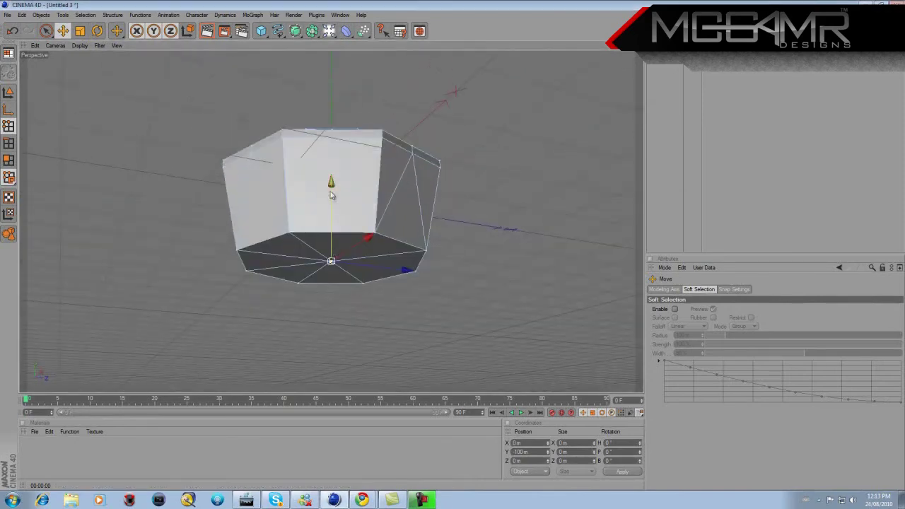
drag(334, 182, 452, 250)
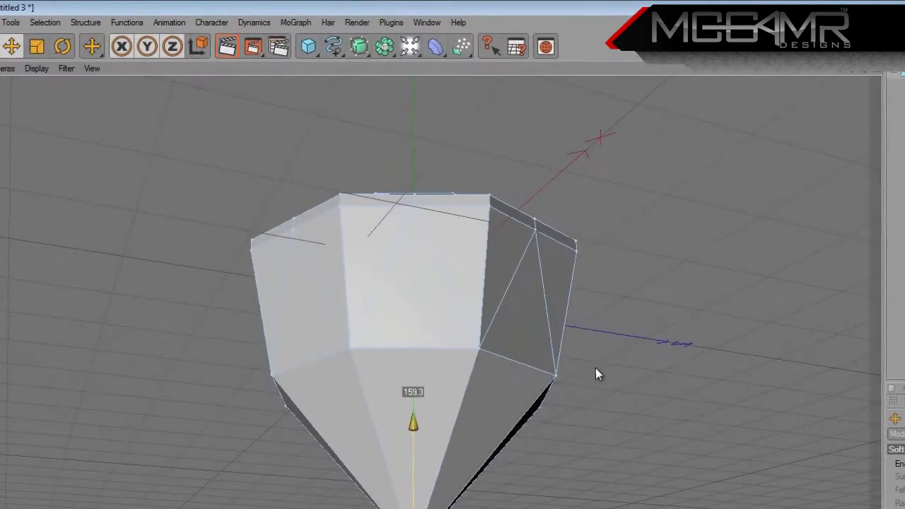
drag(595, 368, 595, 368)
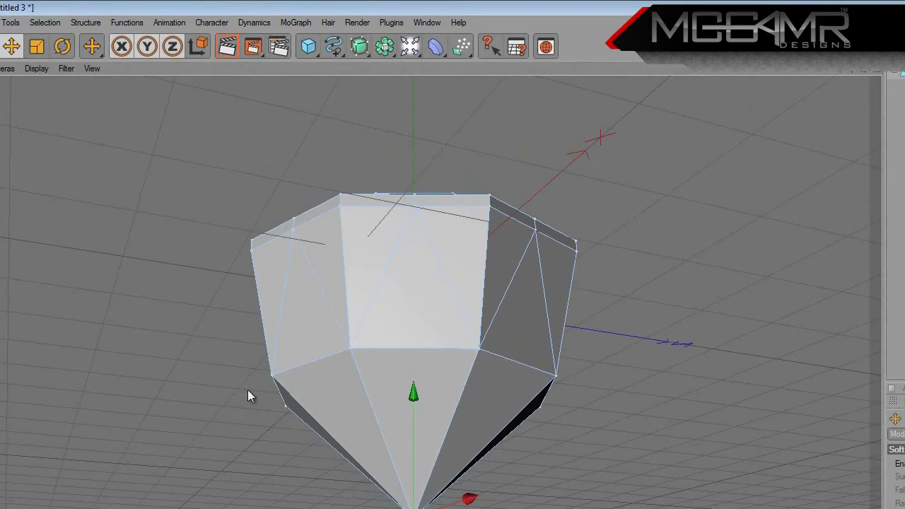
Loop-select the edges around the base of the pointed tip and scale them inward to about 211 m across.
alt+drag(225, 353, 262, 337)
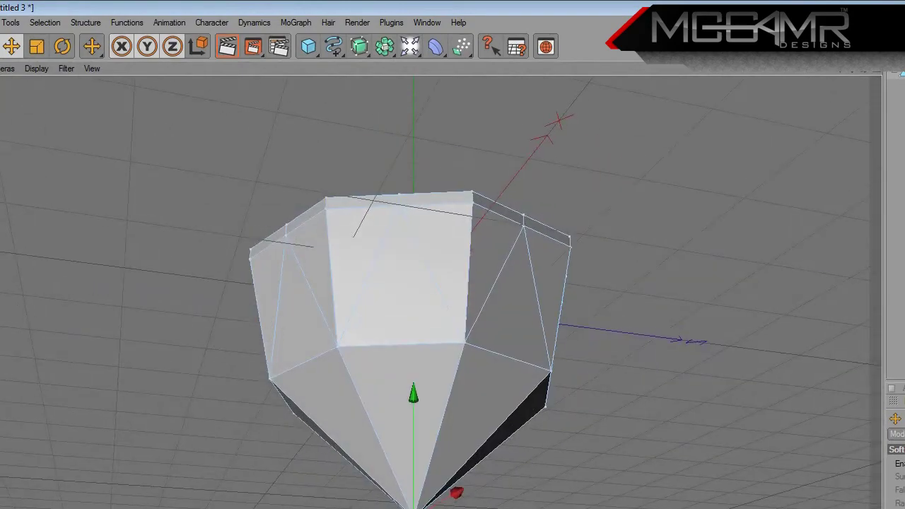
click(125, 106)
click(45, 22)
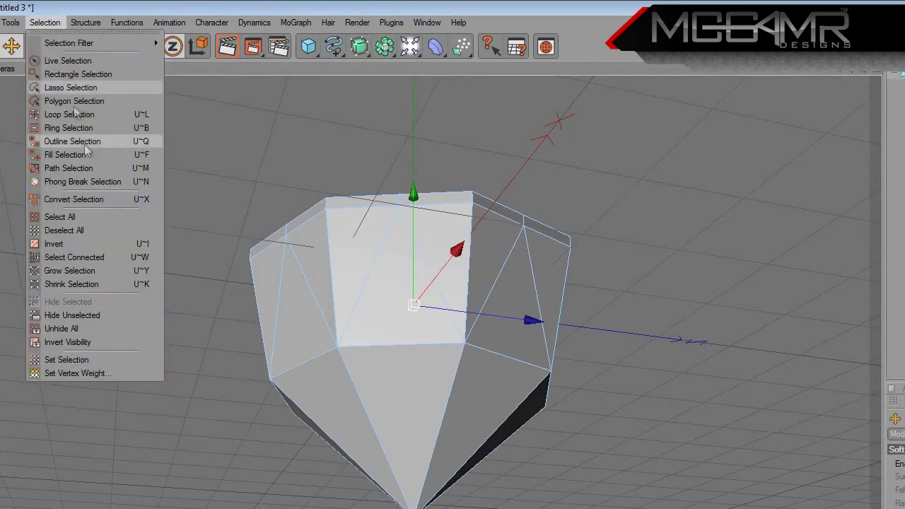
click(77, 127)
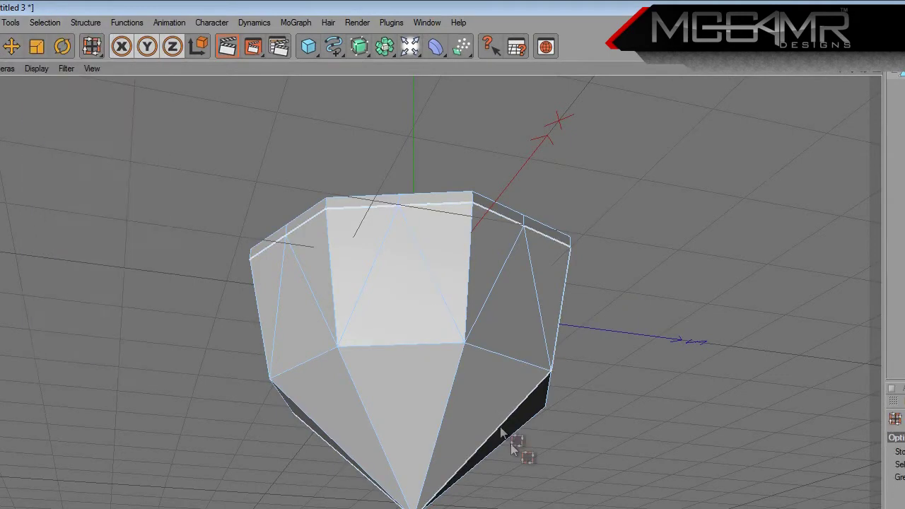
click(411, 344)
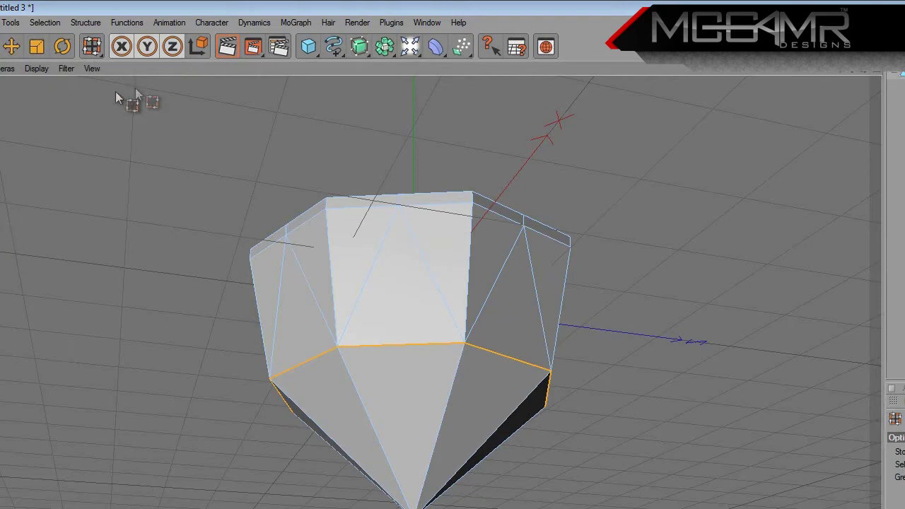
click(37, 46)
drag(673, 376, 570, 354)
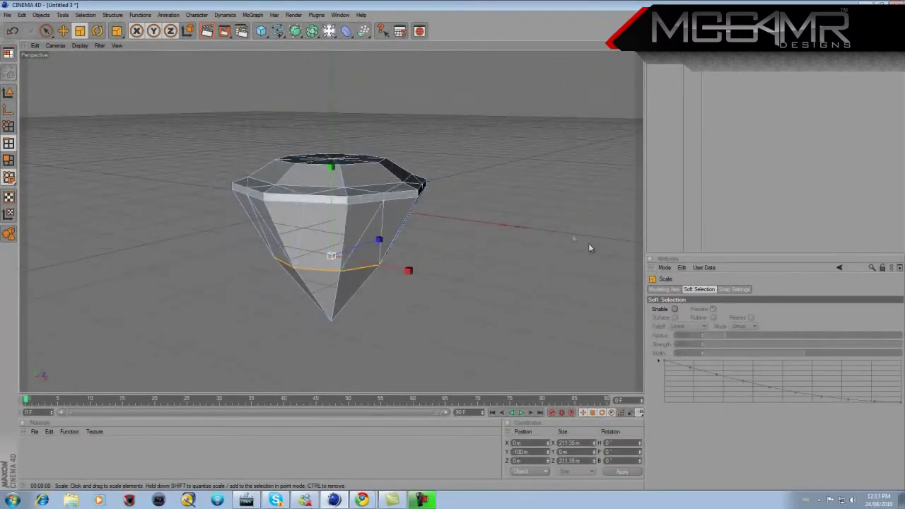
Select all eight edges of the ring between the sloped upper facets and the wide rim, and remove them with Melt.
alt+drag(590, 247, 363, 247)
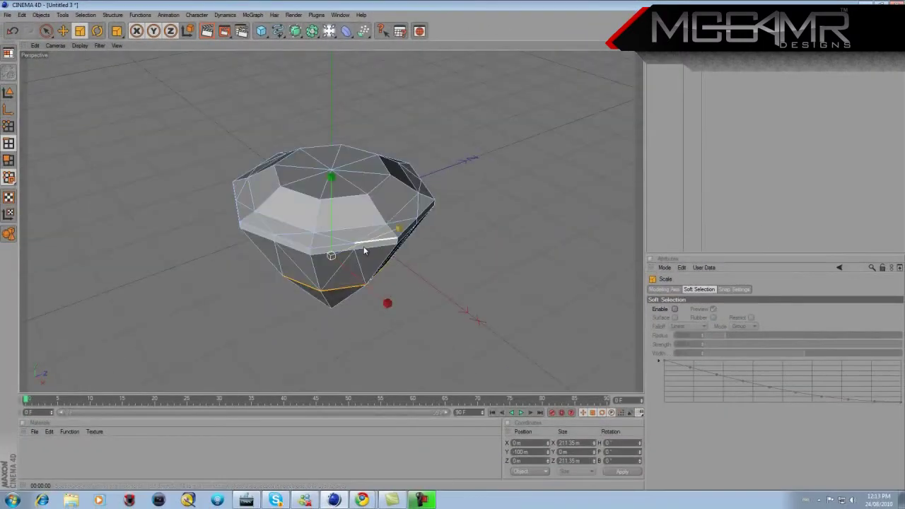
click(61, 32)
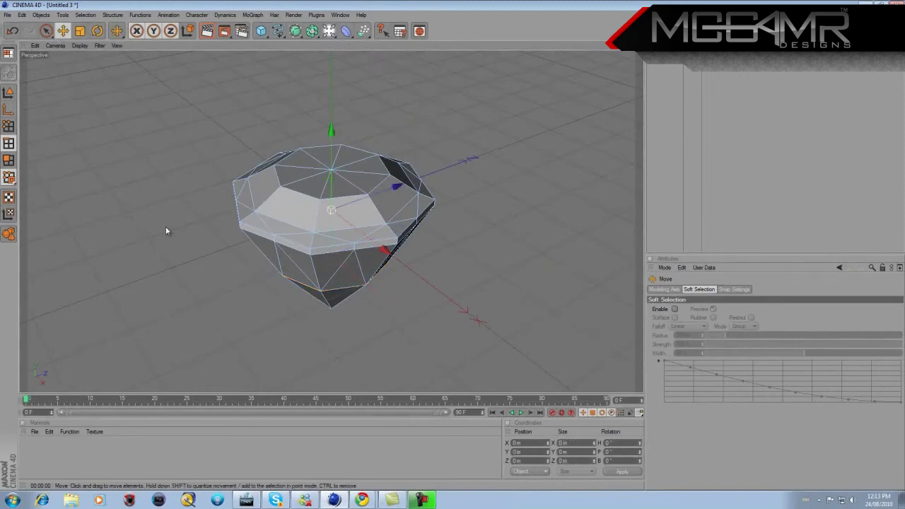
alt+drag(176, 227, 457, 248)
scroll(354, 227, up, 5)
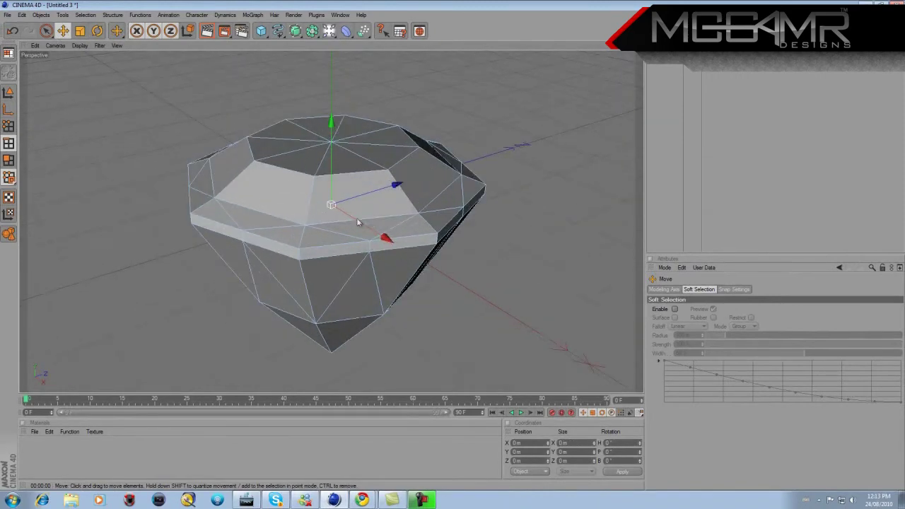
click(8, 144)
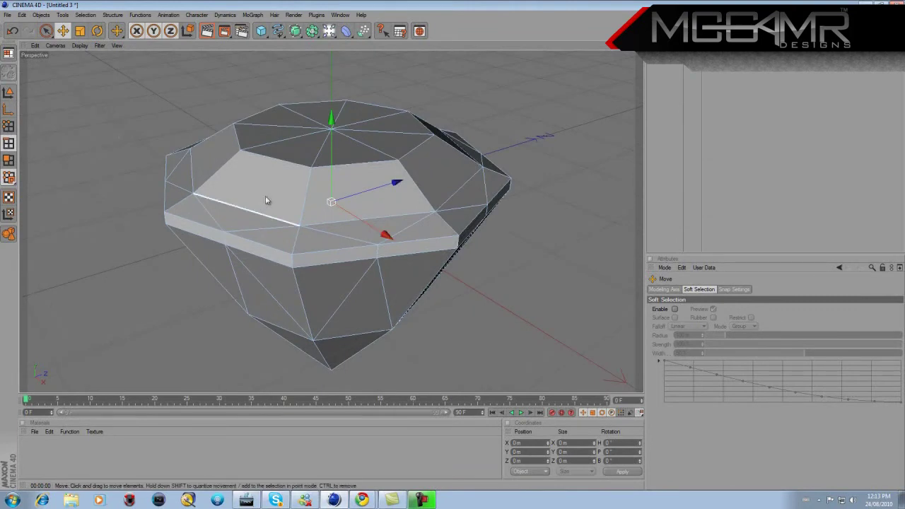
double_click(357, 220)
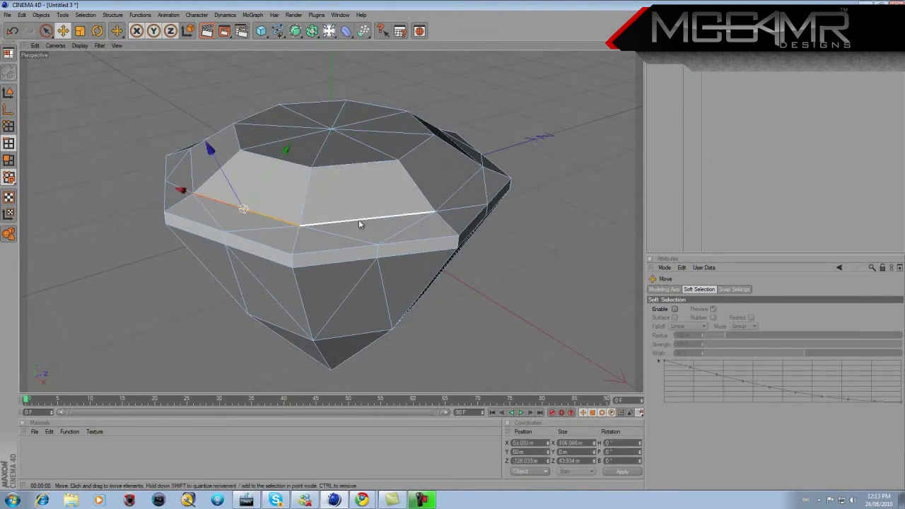
shift+click(458, 196)
alt+drag(457, 197, 455, 251)
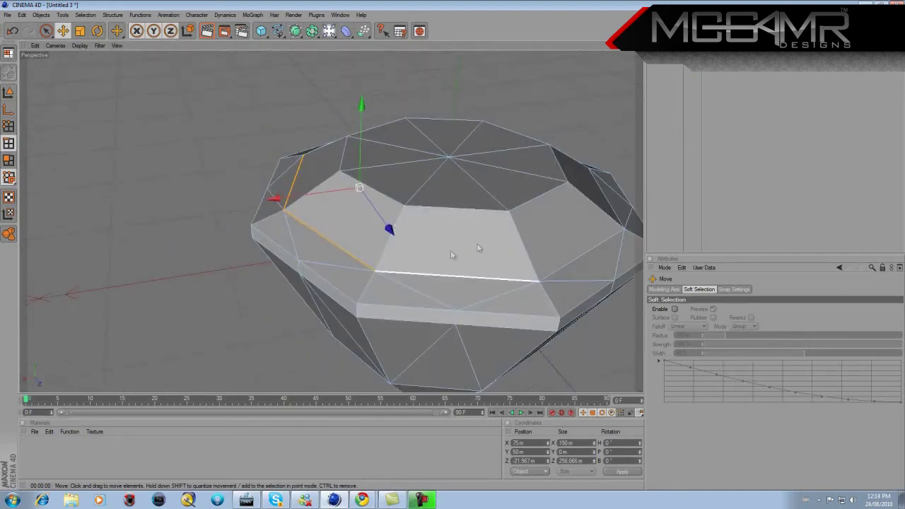
shift+click(484, 280)
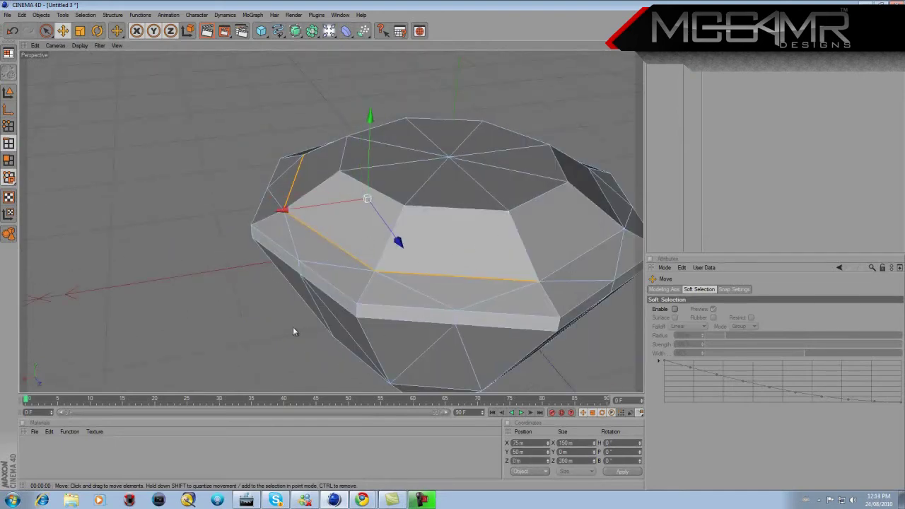
alt+drag(293, 328, 558, 318)
shift+click(505, 255)
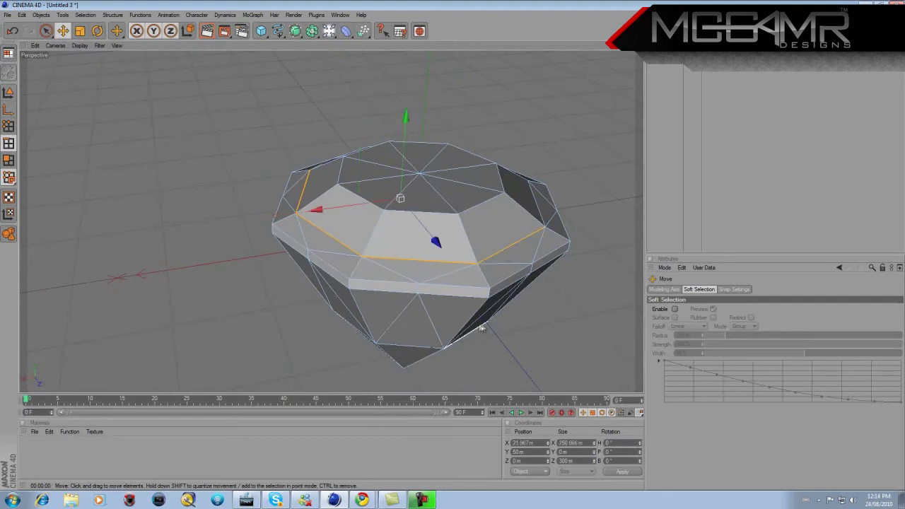
alt+drag(506, 255, 453, 248)
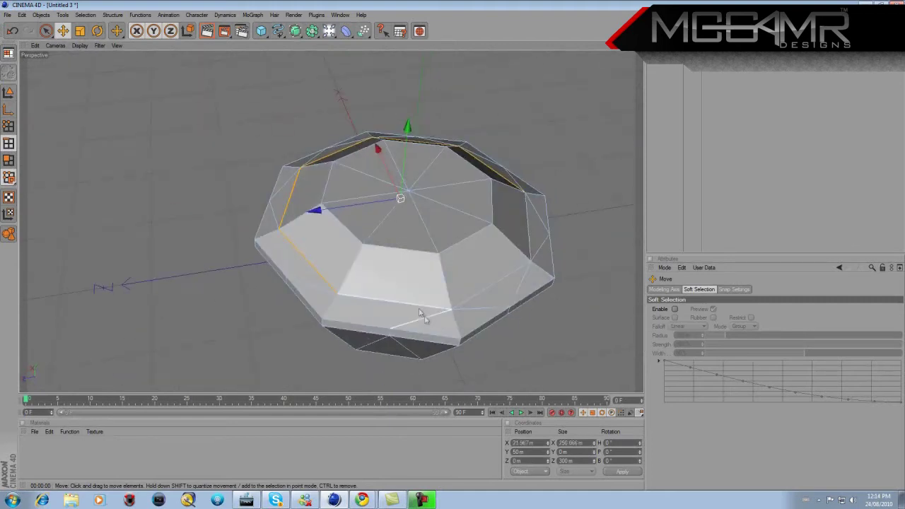
shift+click(412, 306)
alt+drag(481, 348, 446, 344)
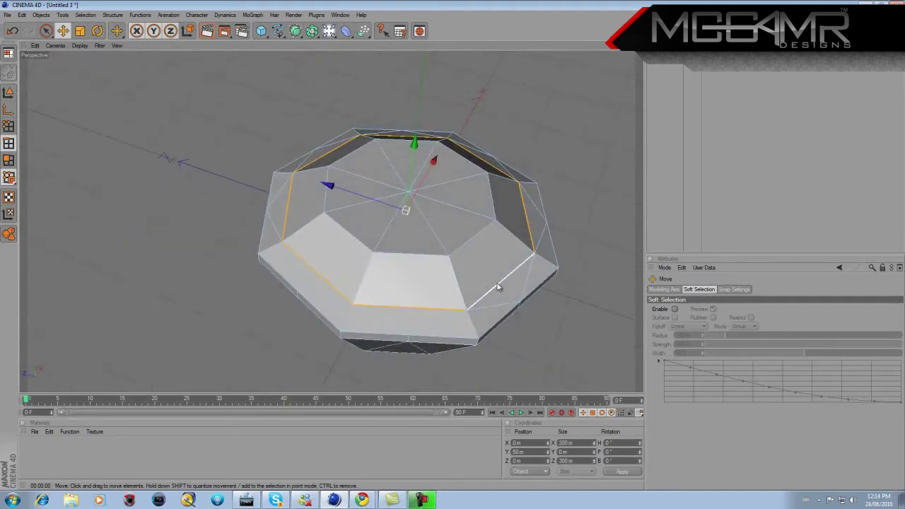
alt+drag(418, 343, 453, 247)
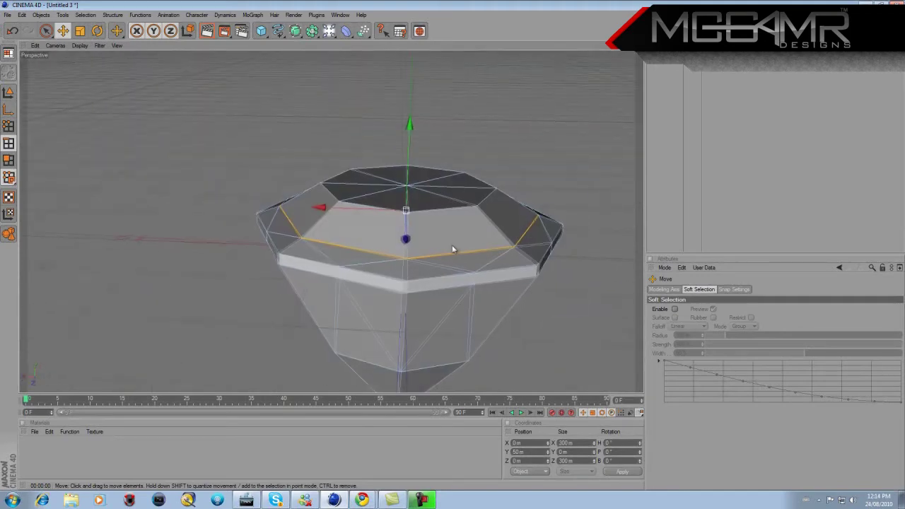
right_click(375, 257)
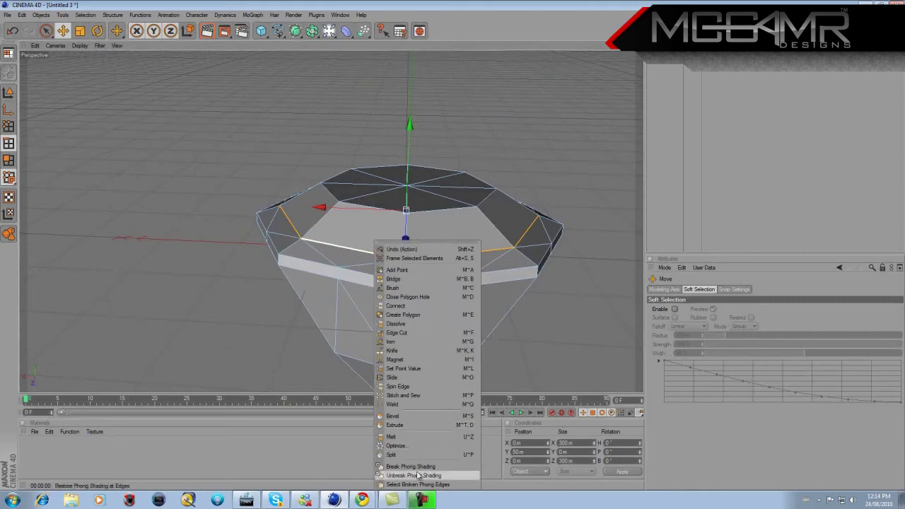
click(394, 438)
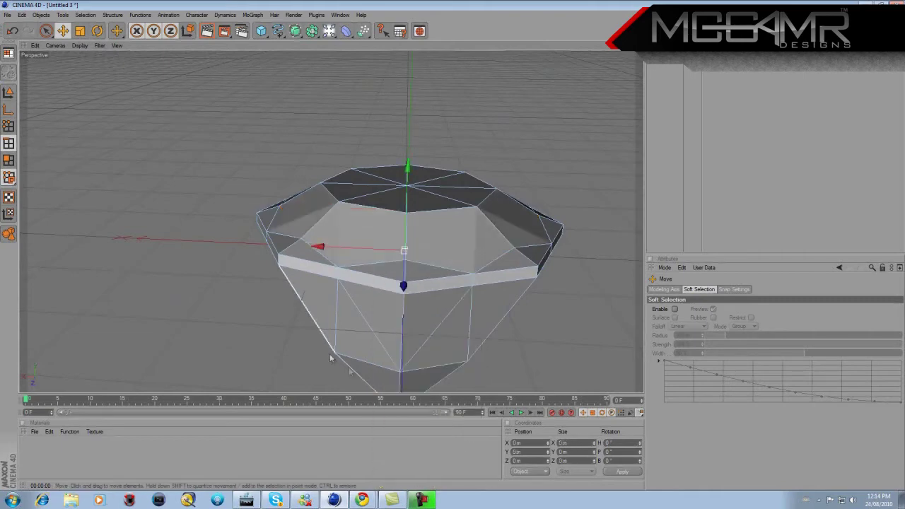
alt+drag(297, 386, 453, 249)
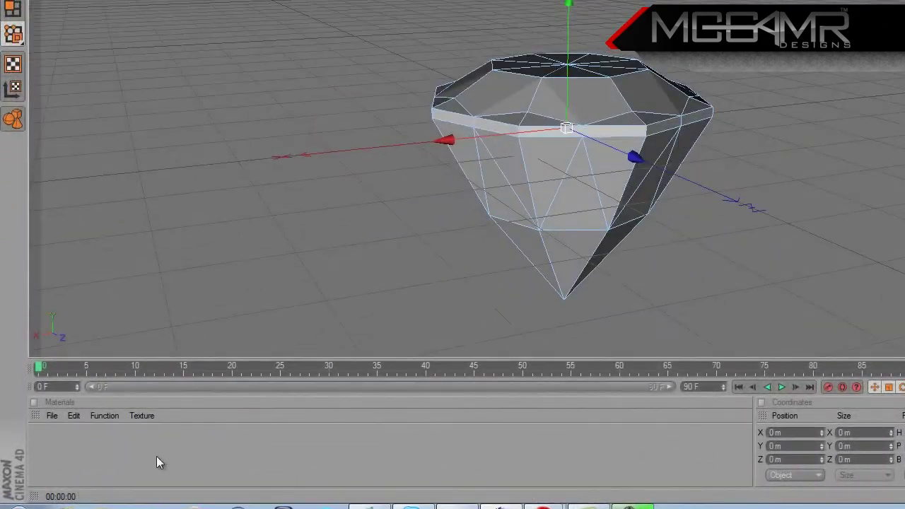
Create a new material, open it for editing and turn off its Color channel.
double_click(50, 449)
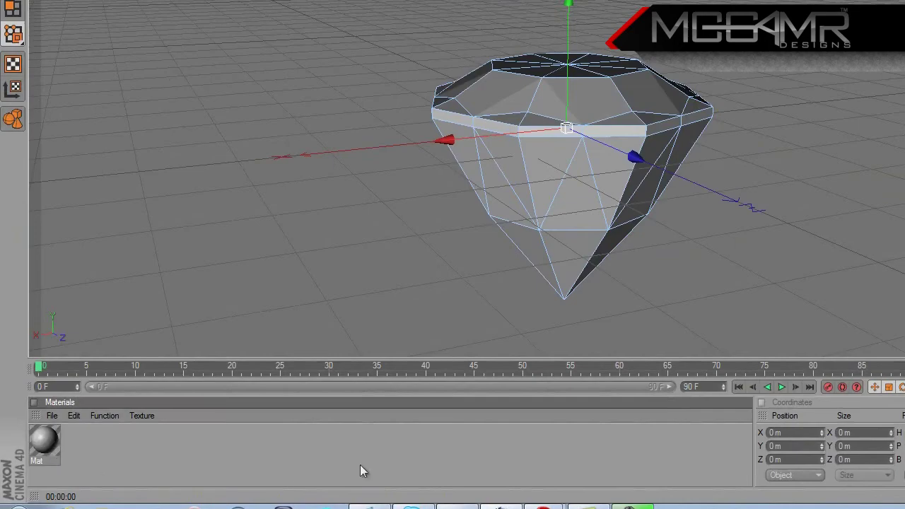
double_click(45, 438)
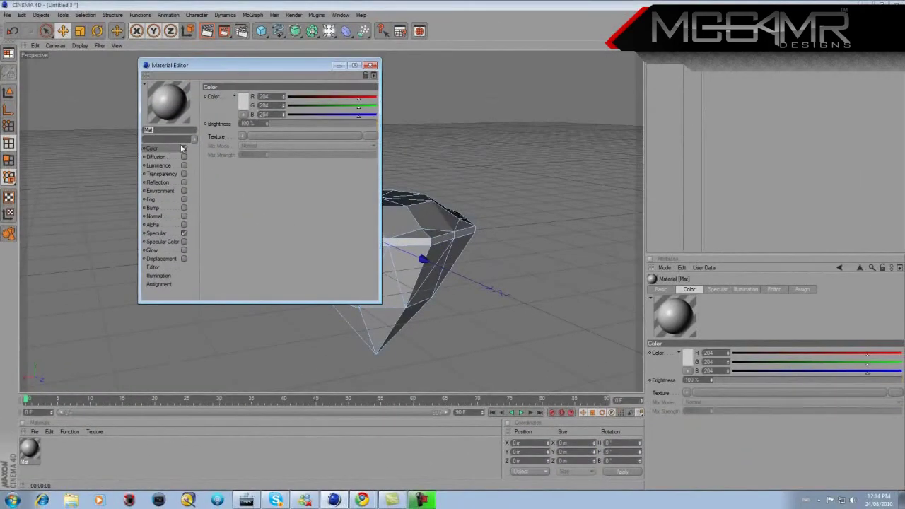
click(184, 149)
Enable the material's Diffusion channel, set its brightness to 80% and turn on Affect Reflection.
click(160, 158)
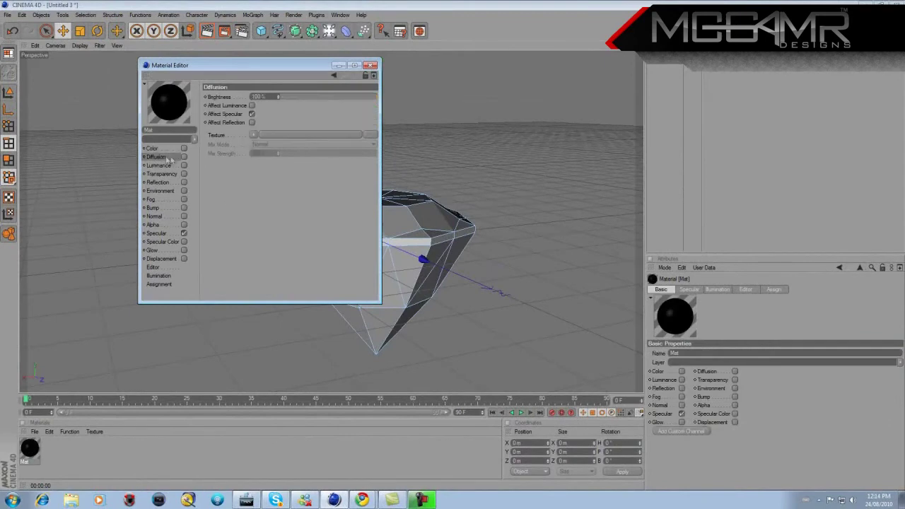
click(184, 157)
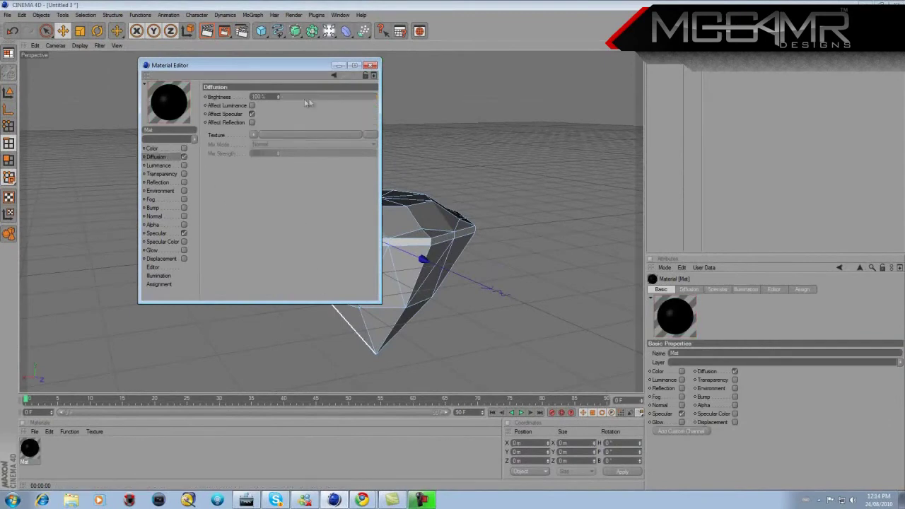
text(80)
key(Return)
click(252, 122)
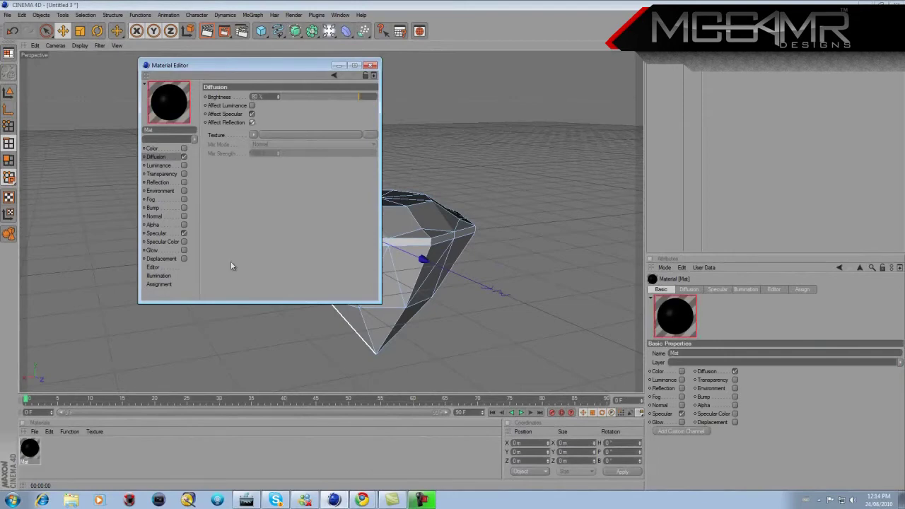
Enable the material's Transparency channel and set its refraction to 2.4.
click(160, 165)
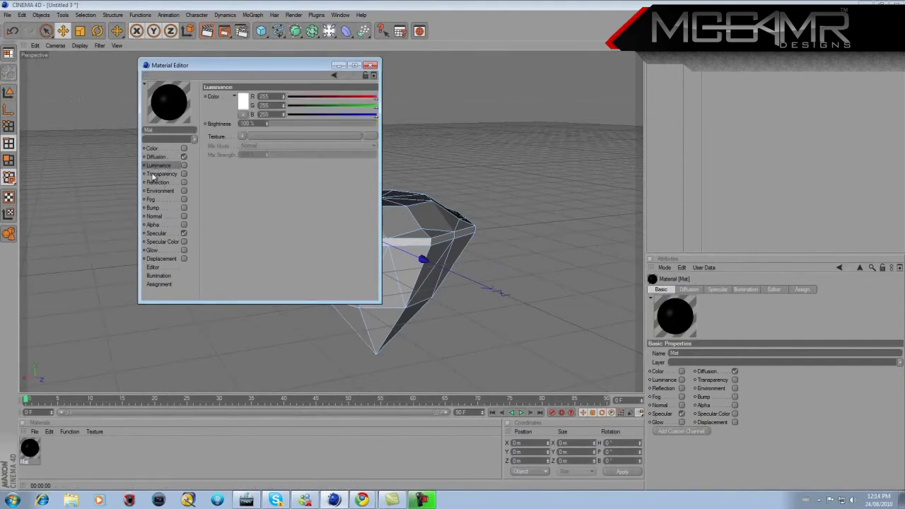
click(154, 174)
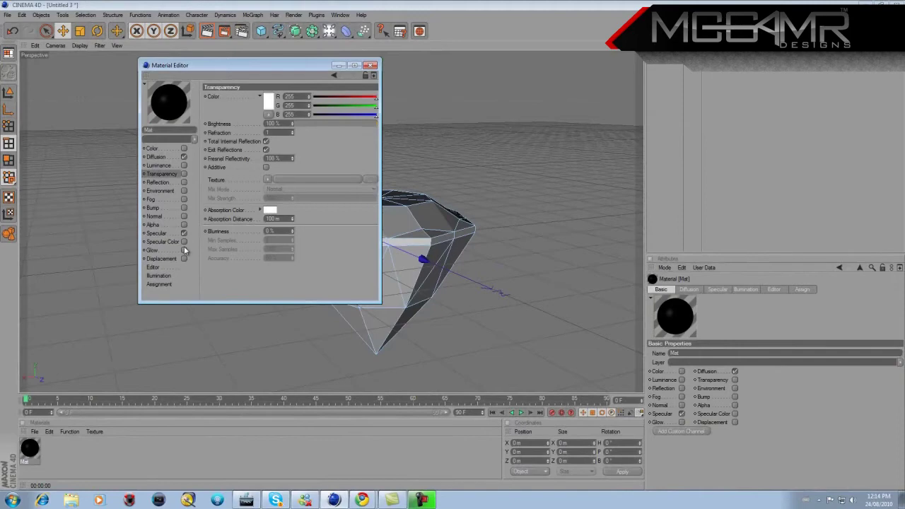
click(184, 173)
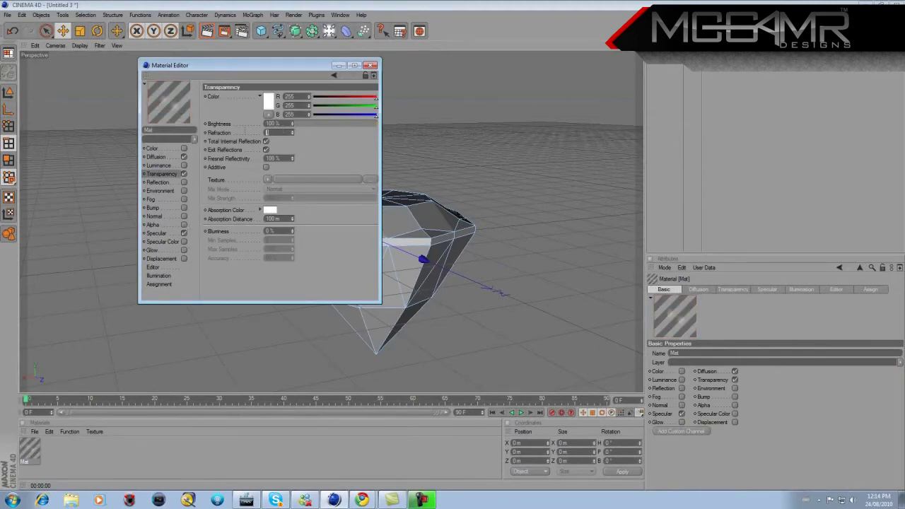
text(1)
text(.4)
key(Return)
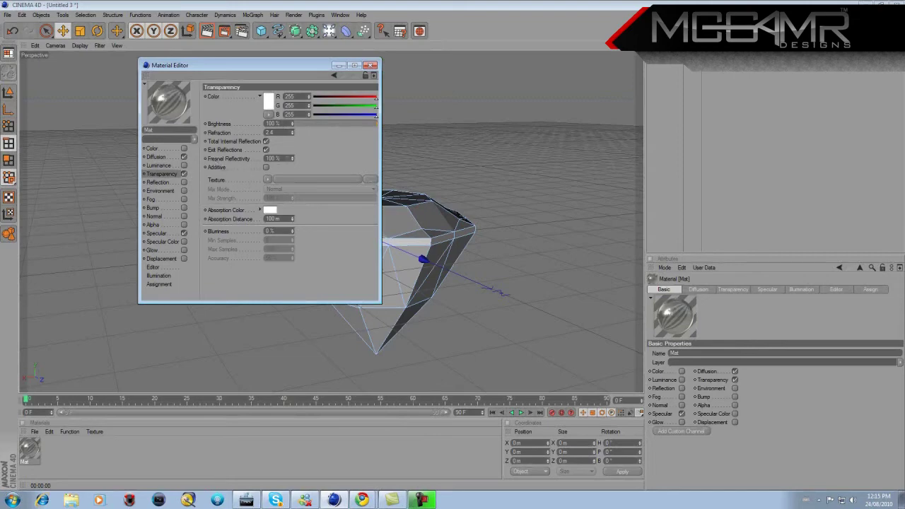
Load a Fresnel shader as the Transparency texture and change the black end of its gradient to light grey.
click(268, 180)
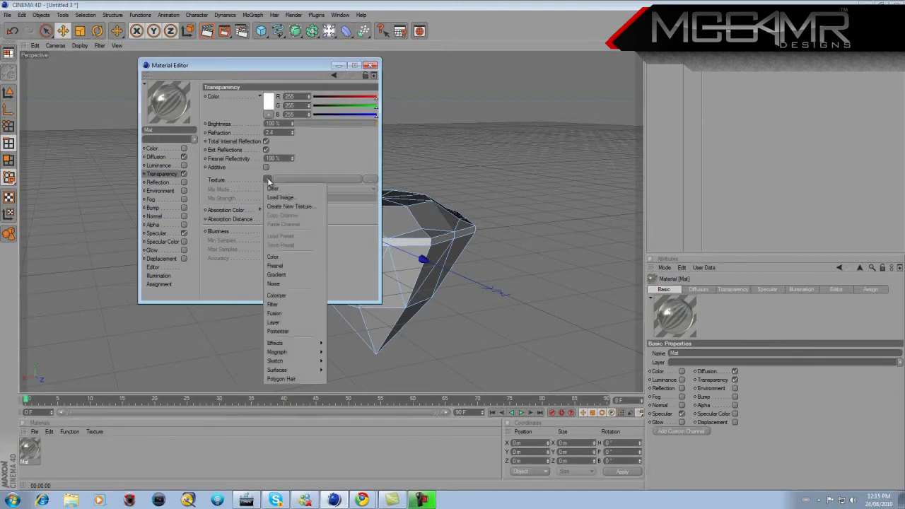
click(276, 266)
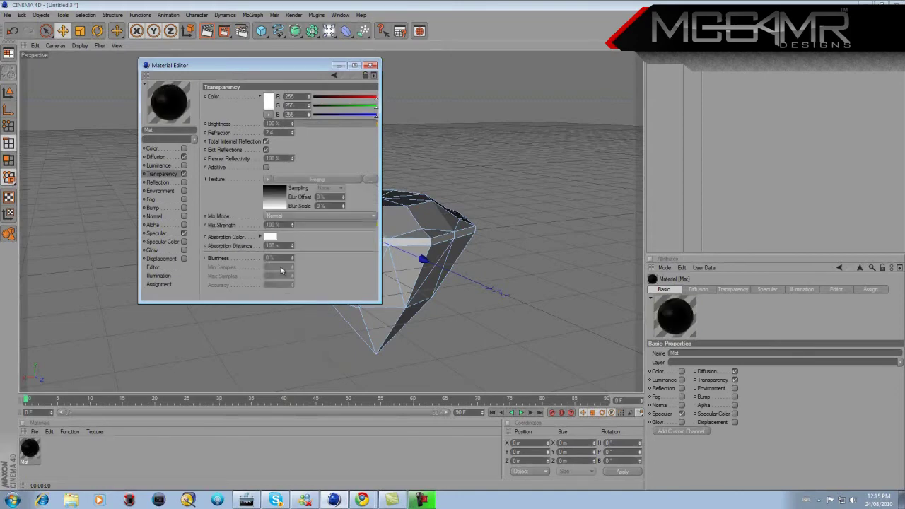
click(278, 192)
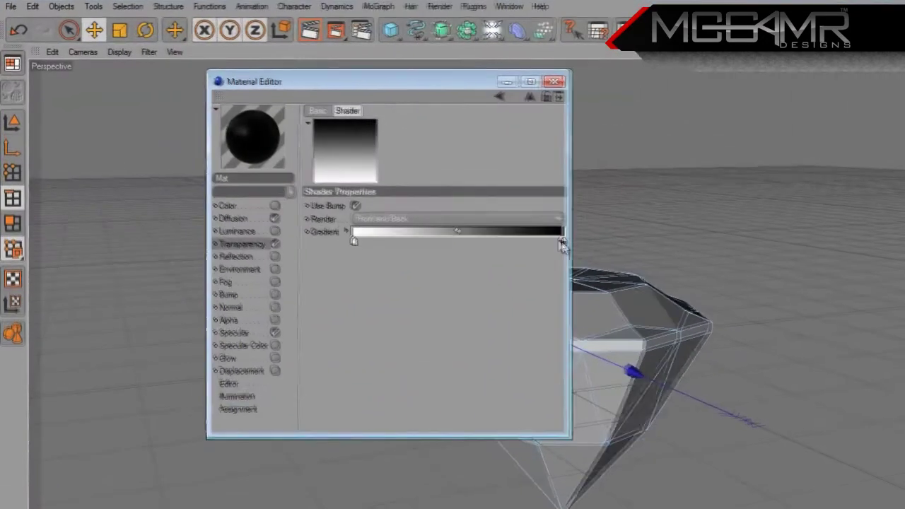
double_click(447, 198)
drag(385, 178, 378, 179)
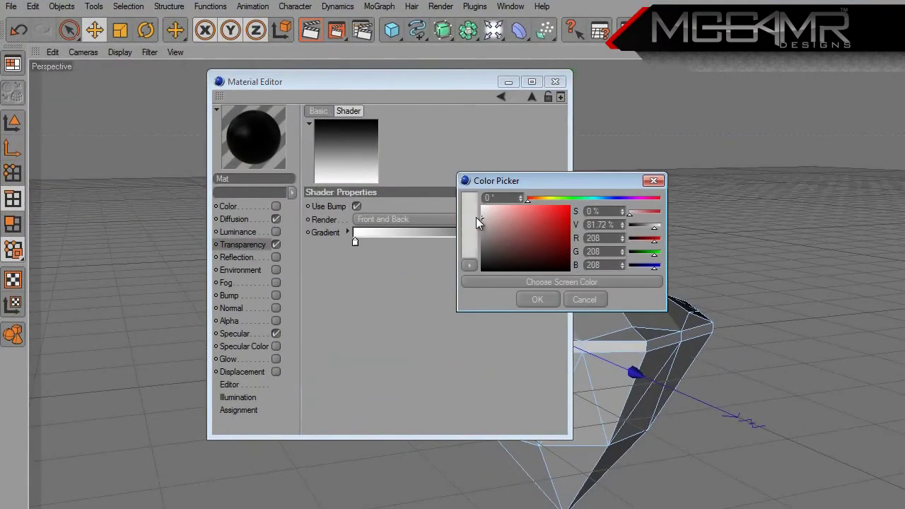
click(538, 299)
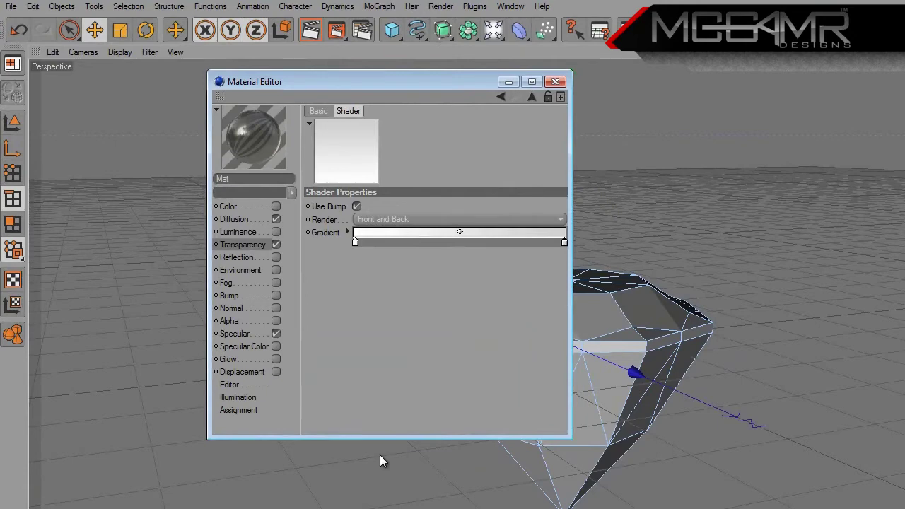
Enable the material's Reflection and Environment channels and load a Fresnel shader as the Environment texture.
click(232, 245)
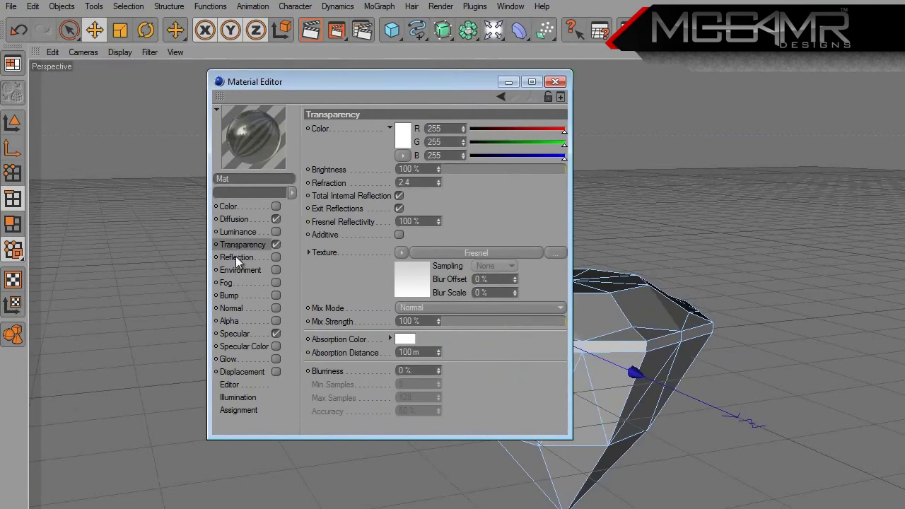
click(236, 257)
click(276, 256)
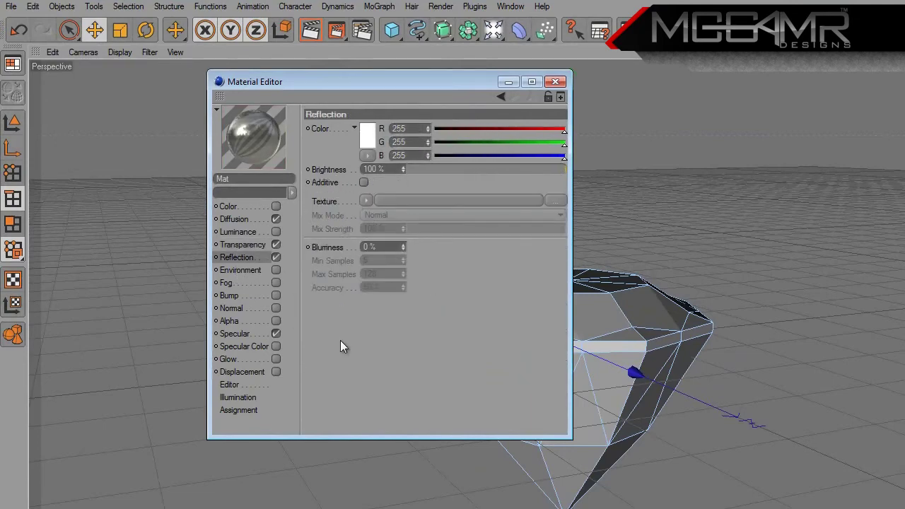
click(234, 268)
click(276, 269)
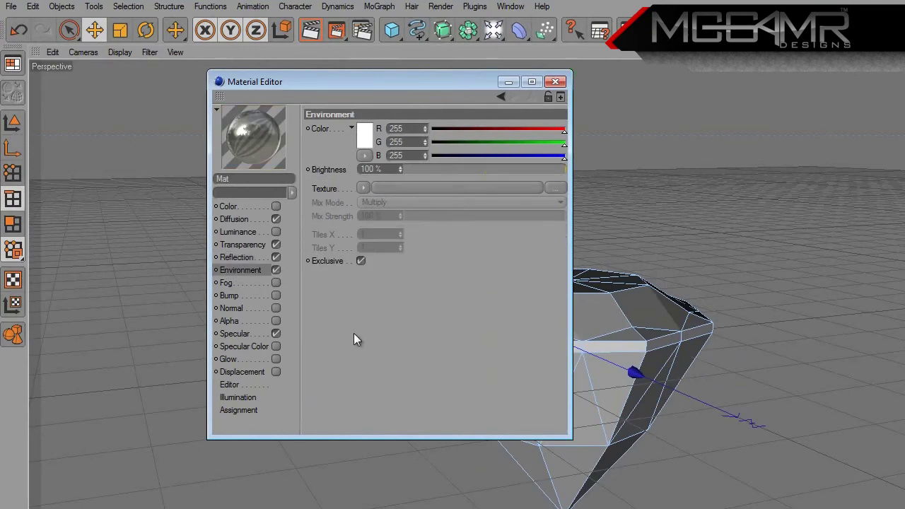
click(362, 187)
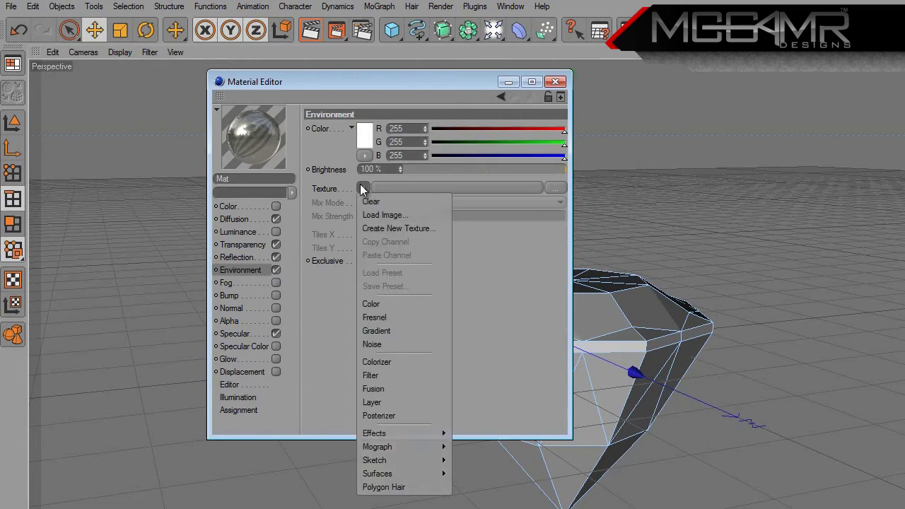
click(406, 319)
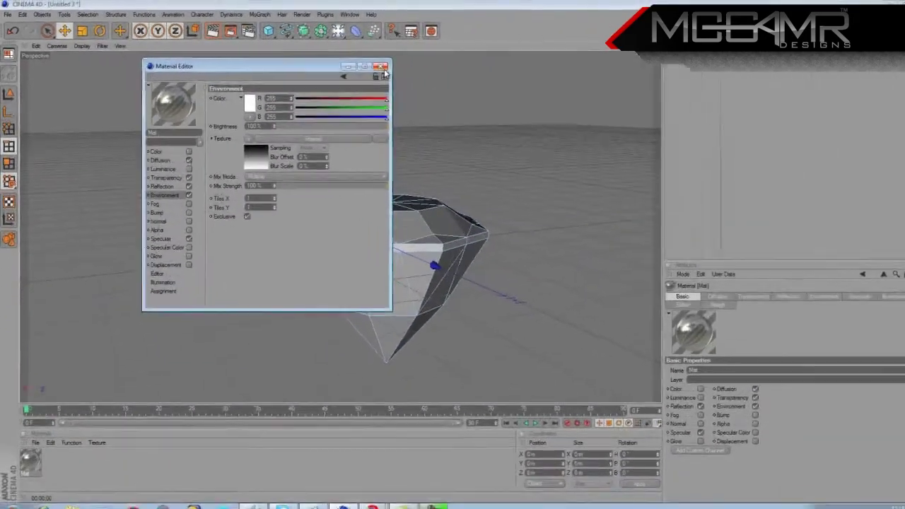
Close the material editor and apply the new transparent material to the diamond.
click(555, 81)
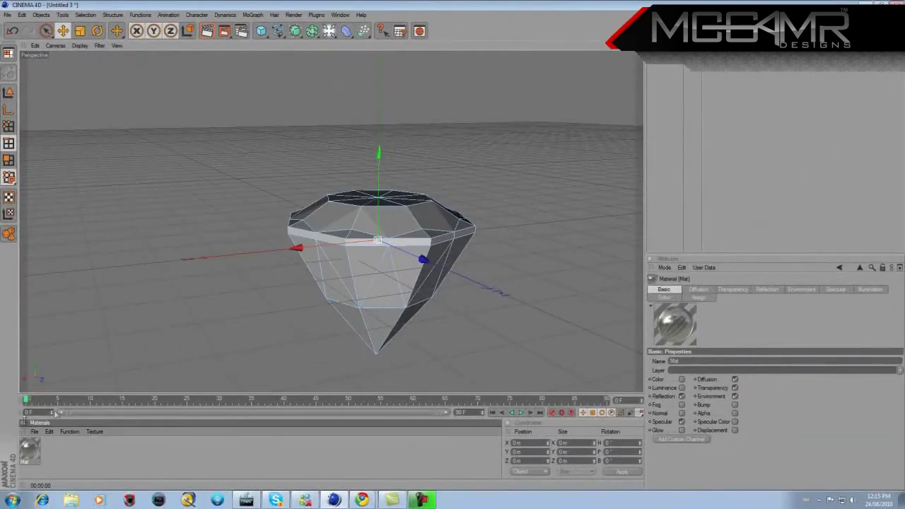
drag(26, 455, 399, 286)
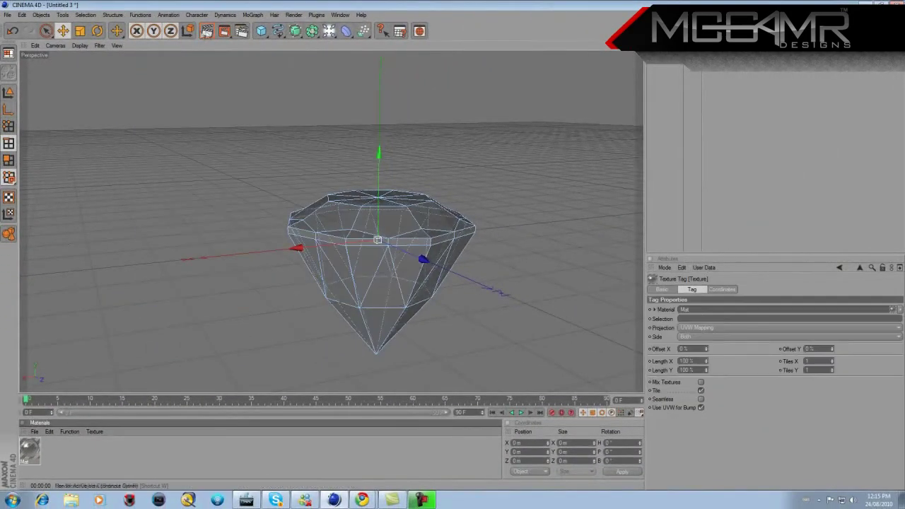
Render the viewport to preview the diamond's transparent material.
key(ctrl+r)
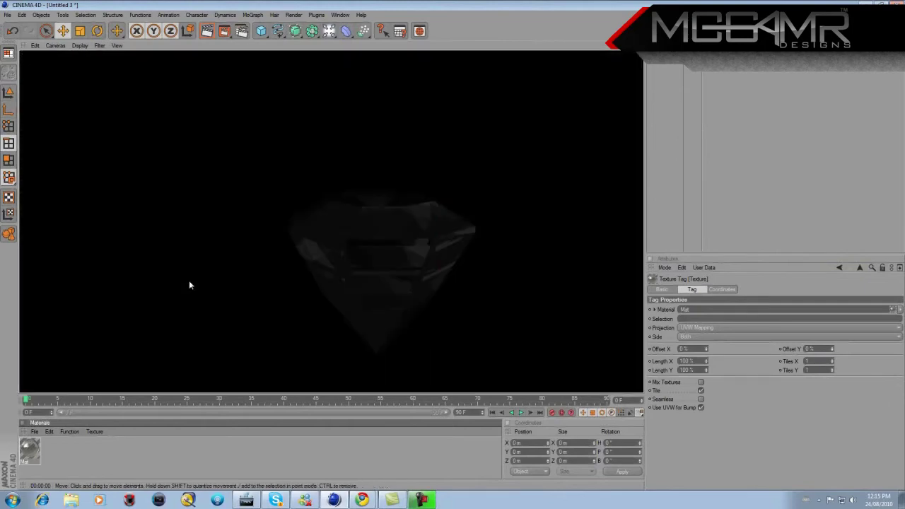
click(182, 305)
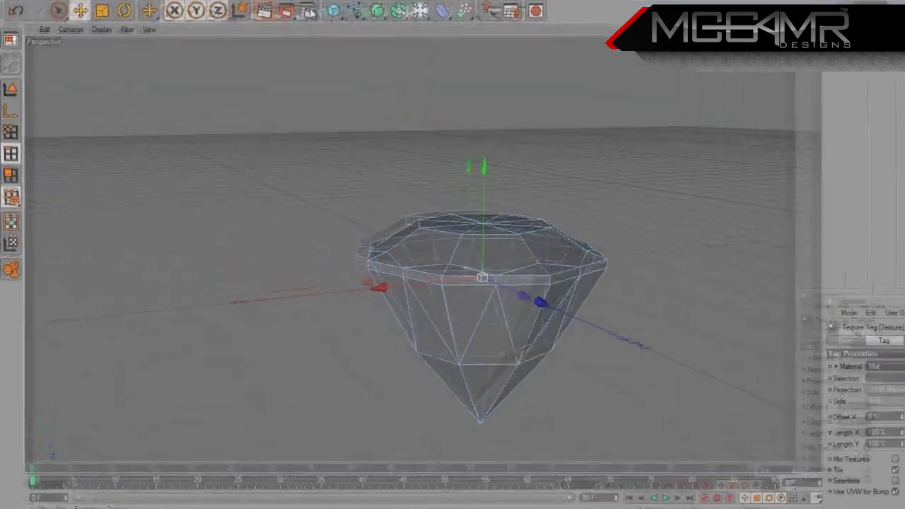
Set the ray depth and reflection depth to 15 in the render options, and render the diamond in the viewport.
click(242, 32)
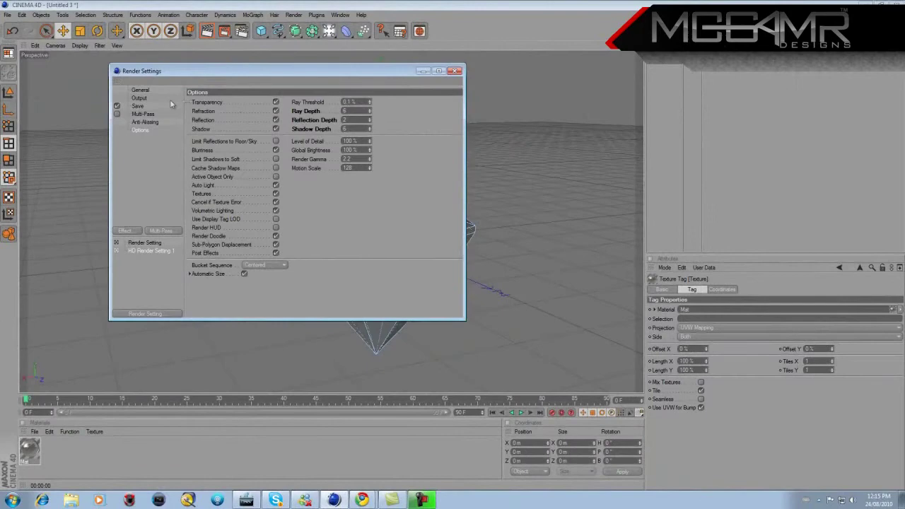
click(137, 105)
click(139, 98)
click(143, 114)
click(140, 90)
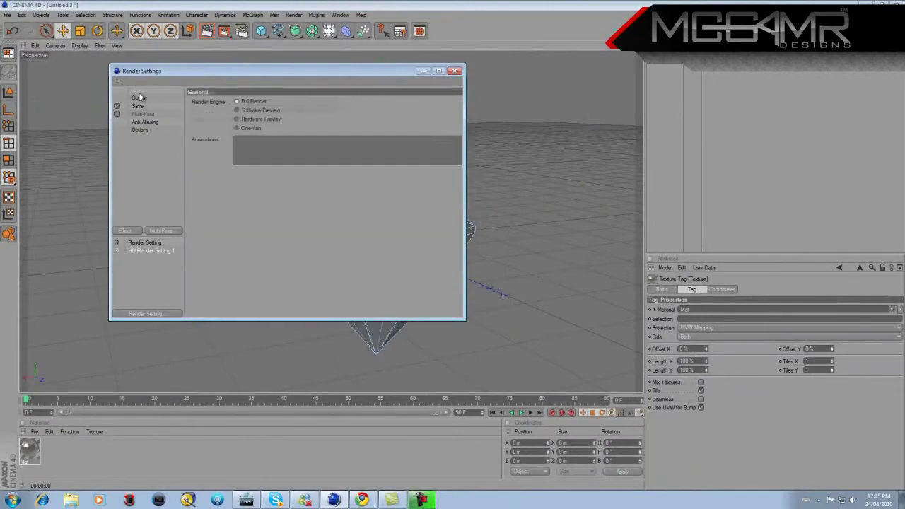
click(140, 130)
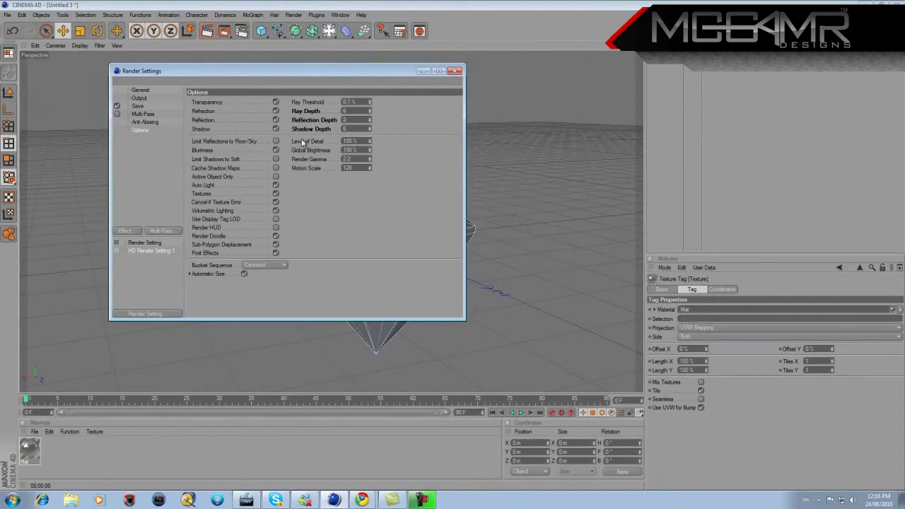
text(15)
key(Tab)
text(15)
click(456, 71)
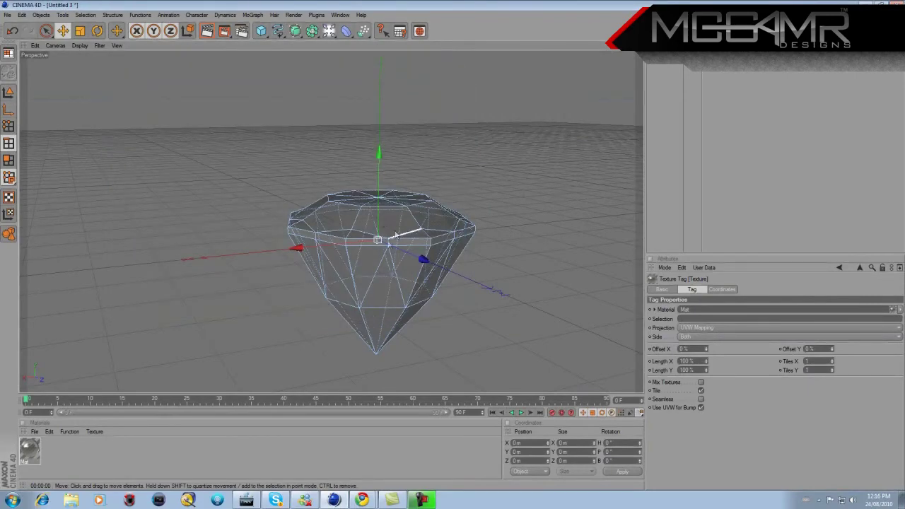
alt+drag(454, 244, 576, 87)
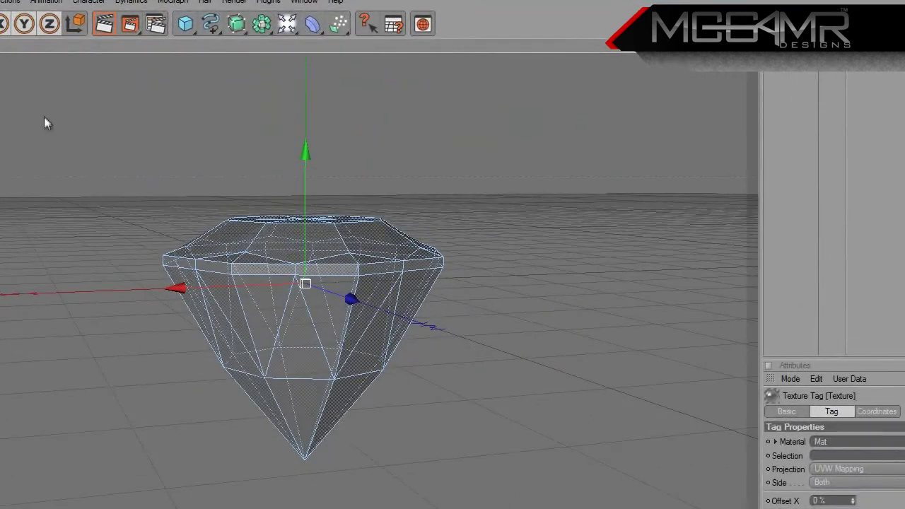
click(106, 25)
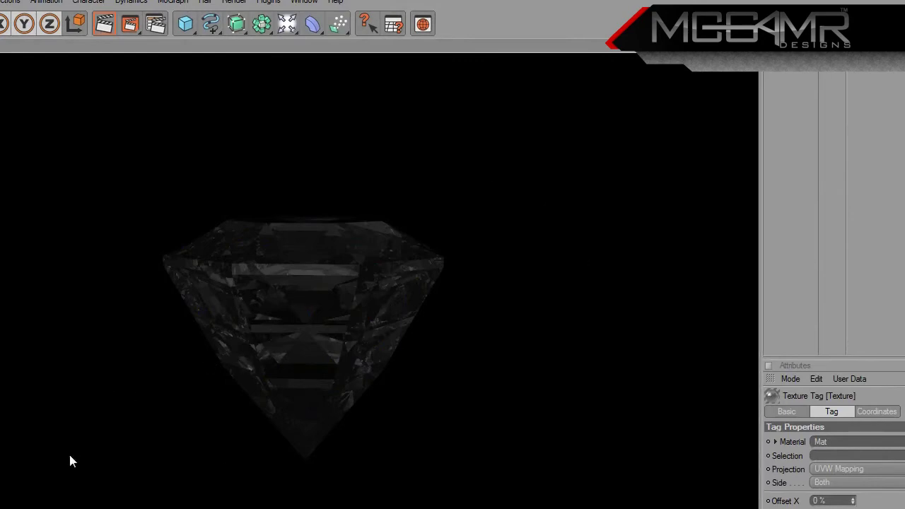
Turn off the Exclusive option in the material's Environment channel and render the diamond in the viewport.
double_click(70, 505)
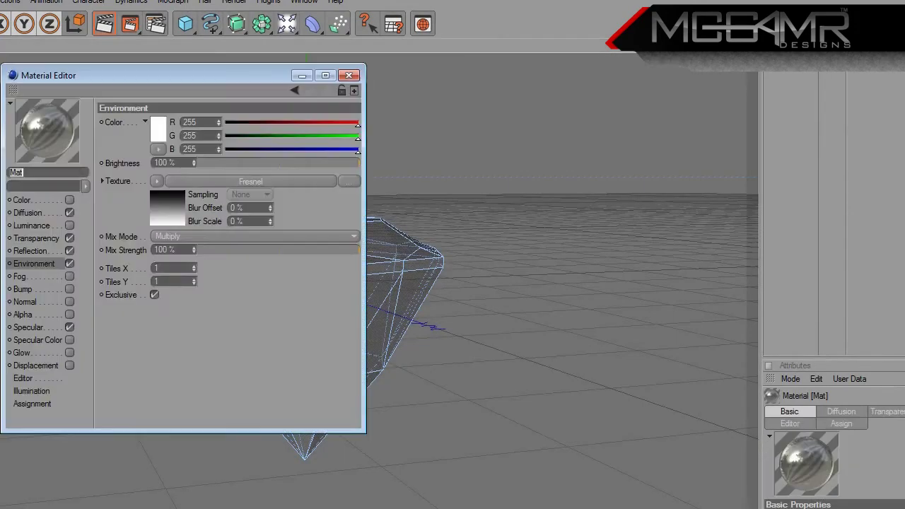
click(154, 295)
click(154, 295)
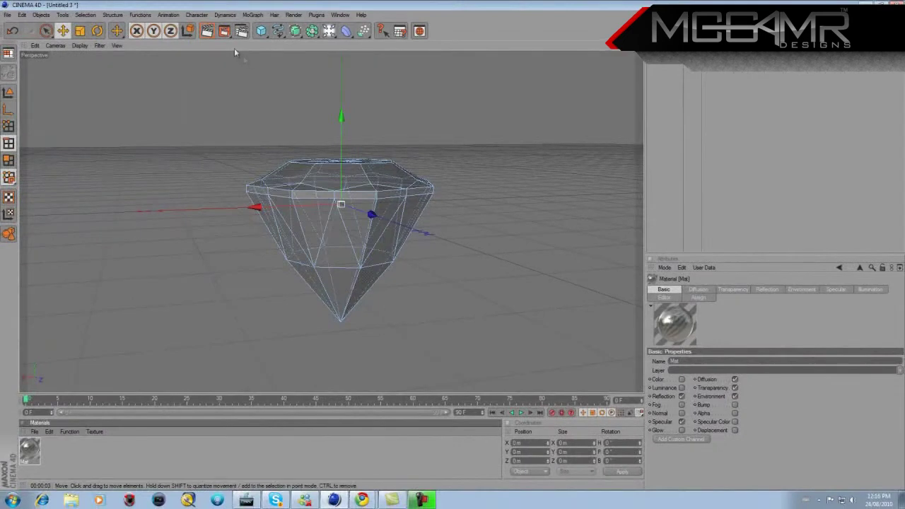
key(ctrl+r)
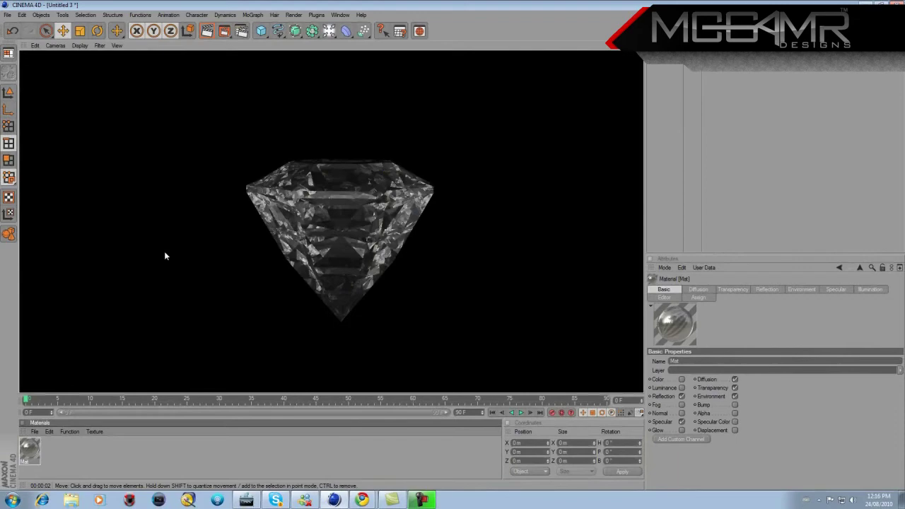
click(231, 249)
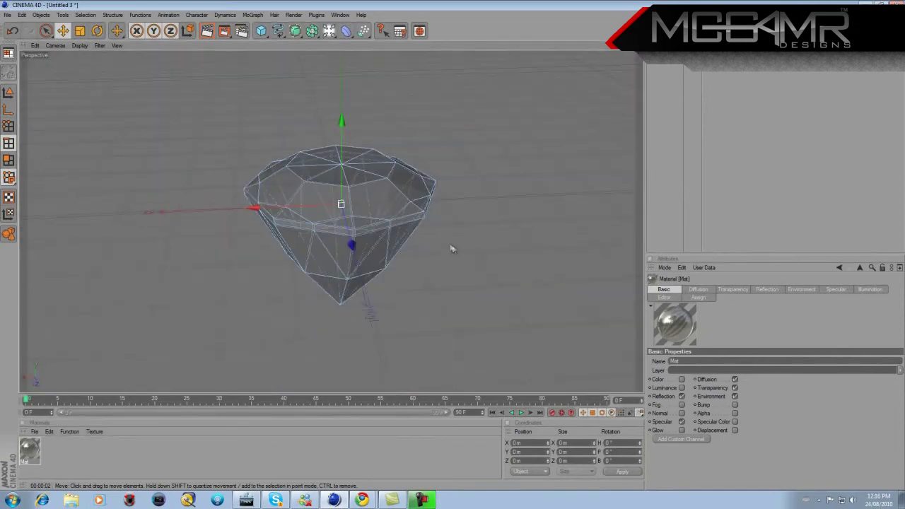
Recheck the Environment channel's Exclusive option and render the diamond from a higher viewing angle.
click(31, 453)
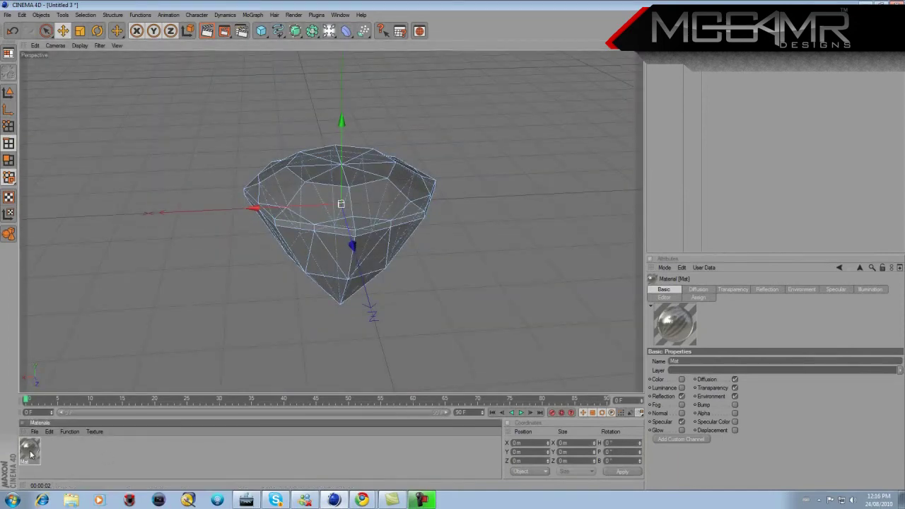
double_click(31, 454)
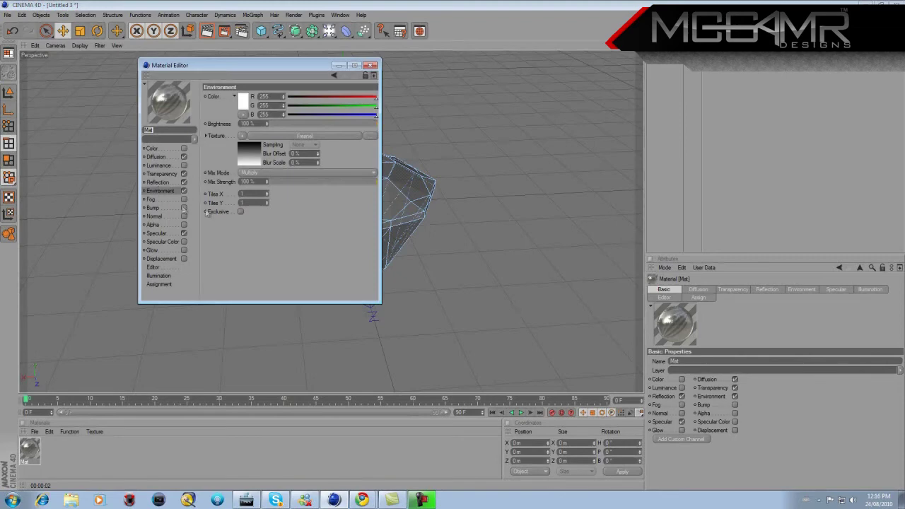
click(241, 212)
click(371, 65)
click(211, 31)
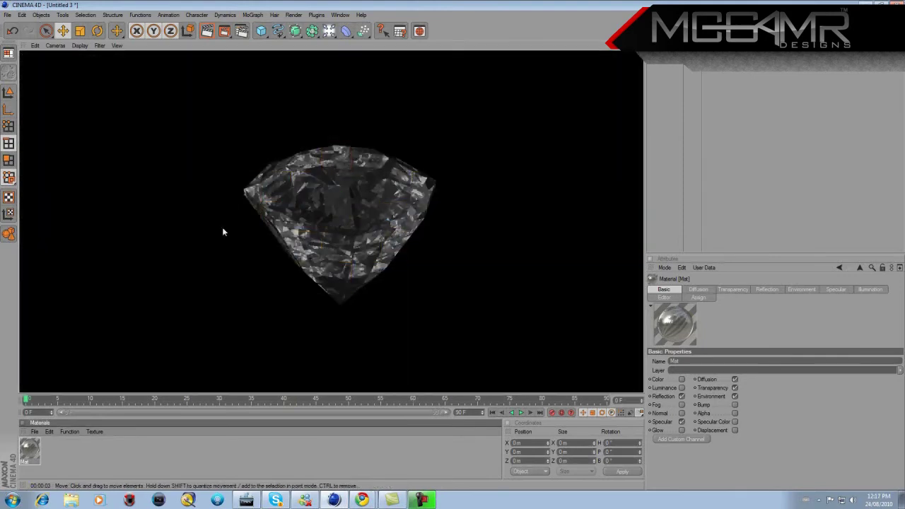
click(187, 319)
Try a white Luminance channel at 49% brightness on the material and render the diamond.
double_click(29, 449)
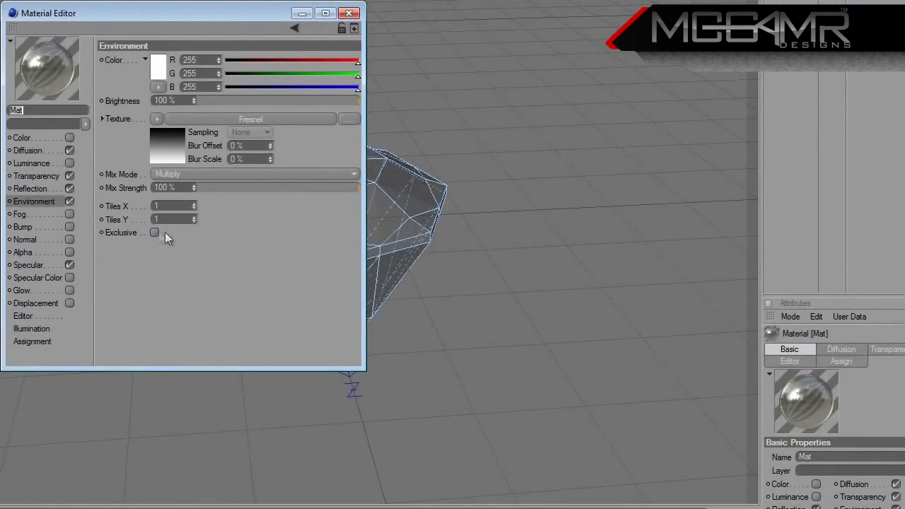
click(31, 160)
click(70, 163)
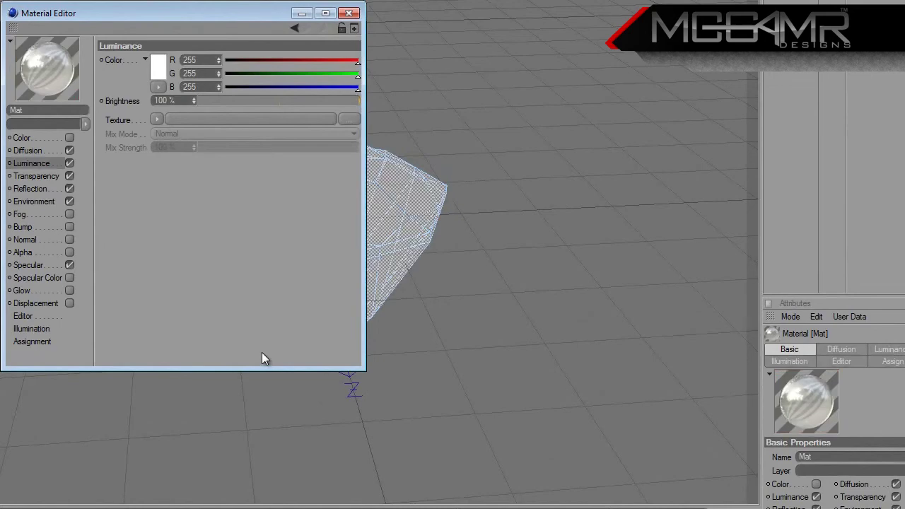
drag(240, 103, 272, 103)
click(349, 13)
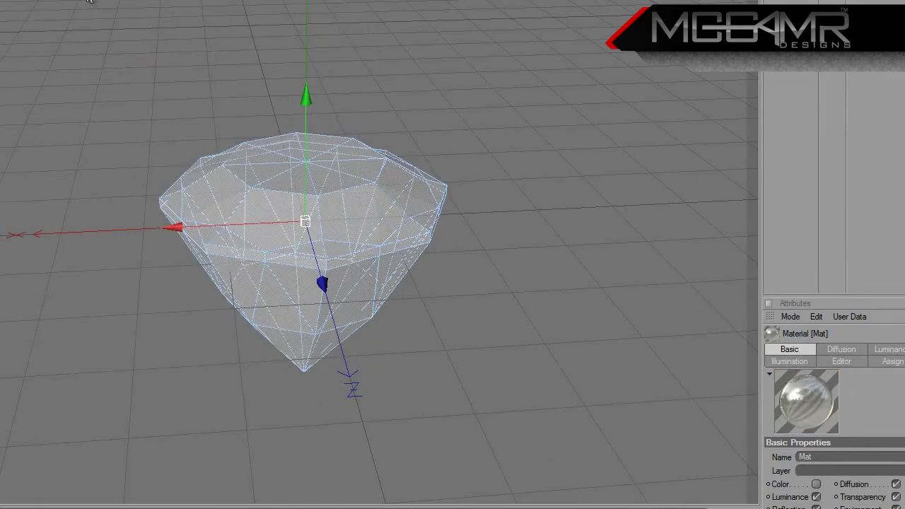
key(ctrl+r)
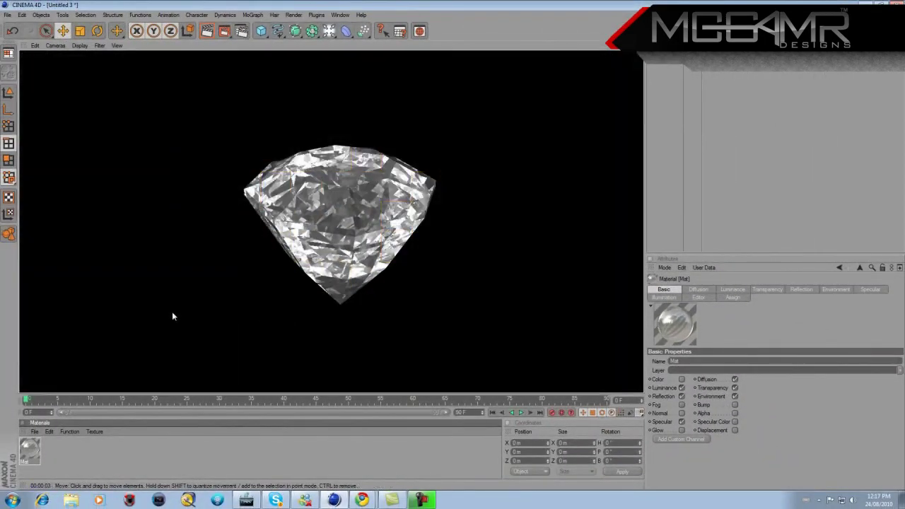
Turn the material's Luminance channel back off and render the diamond from another angle.
click(28, 453)
double_click(28, 456)
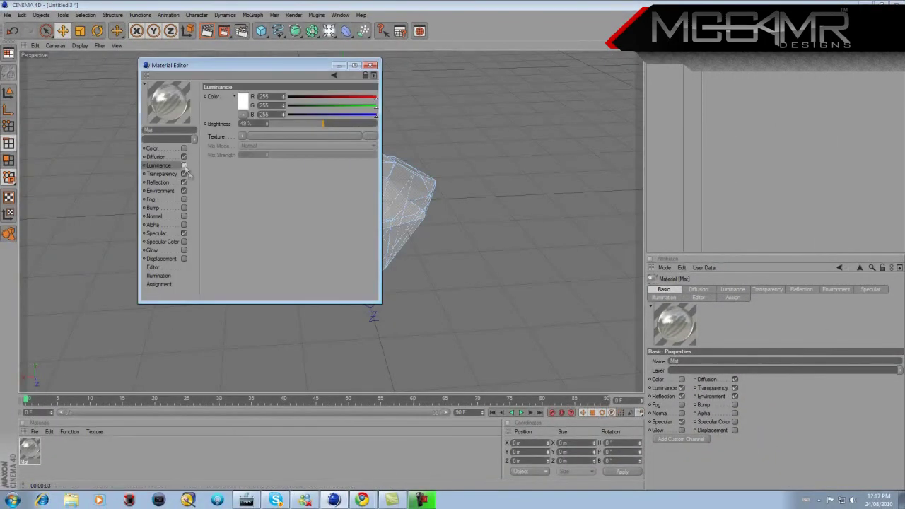
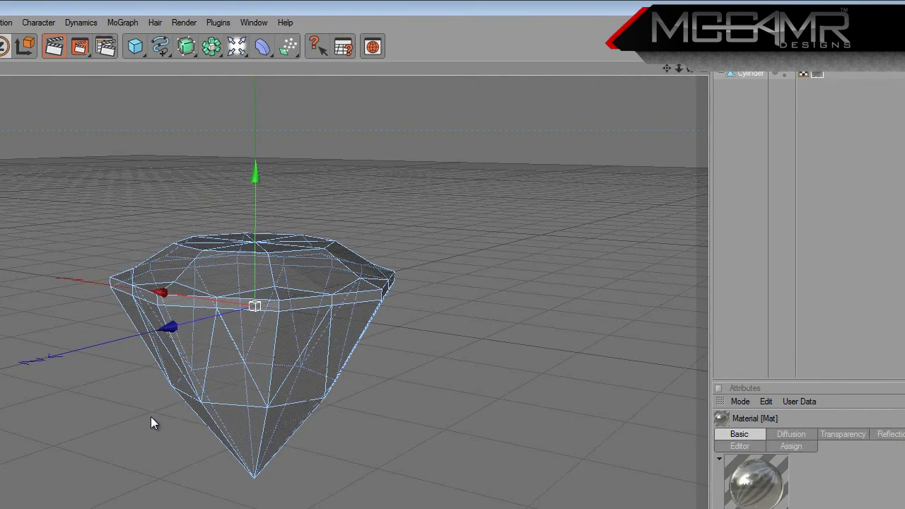
click(54, 47)
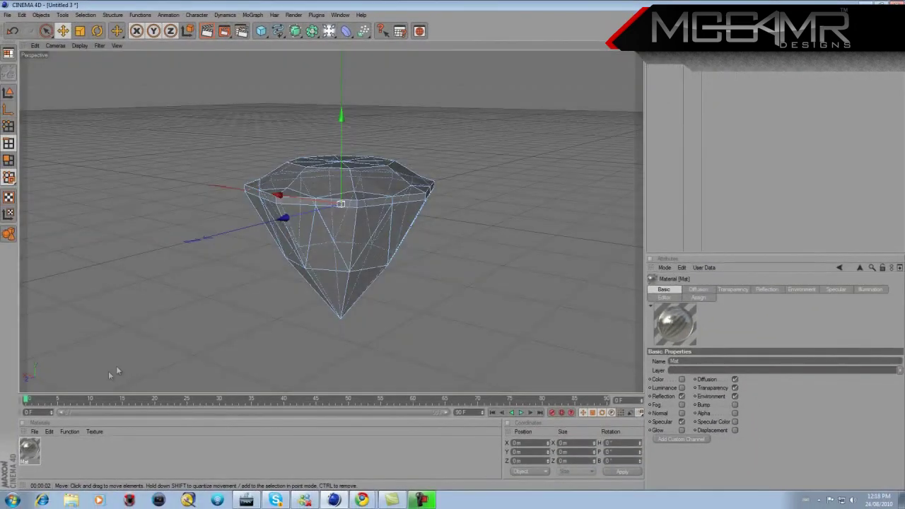
Enable the material's Color channel with pure red (255, 0, 0) and render a red version of the diamond.
double_click(29, 450)
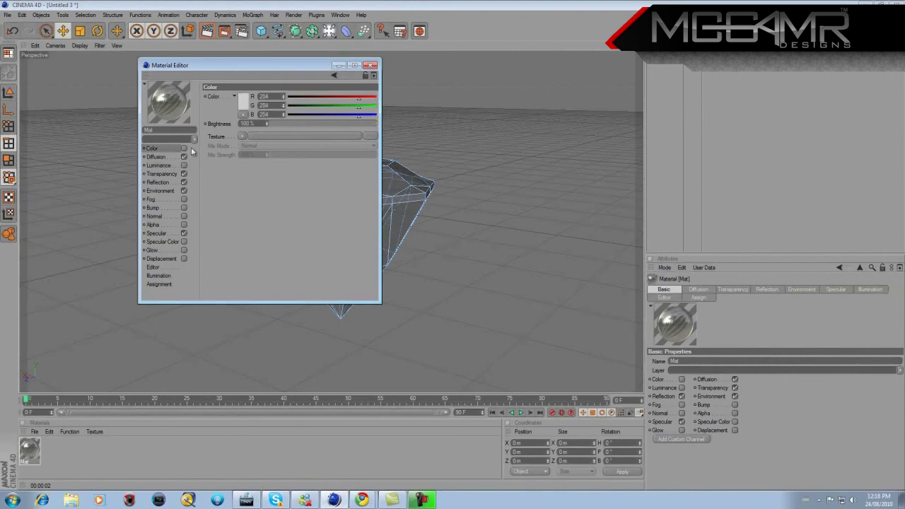
click(243, 103)
click(247, 78)
click(236, 138)
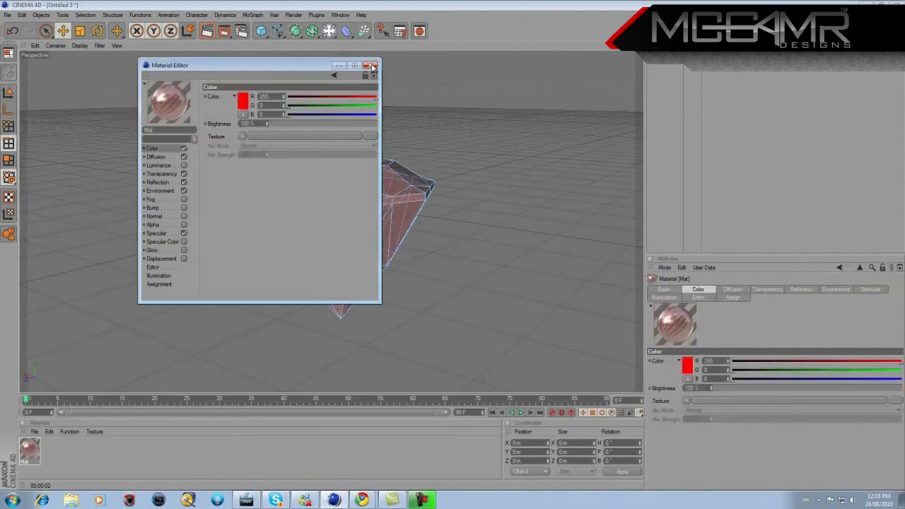
click(370, 66)
click(206, 31)
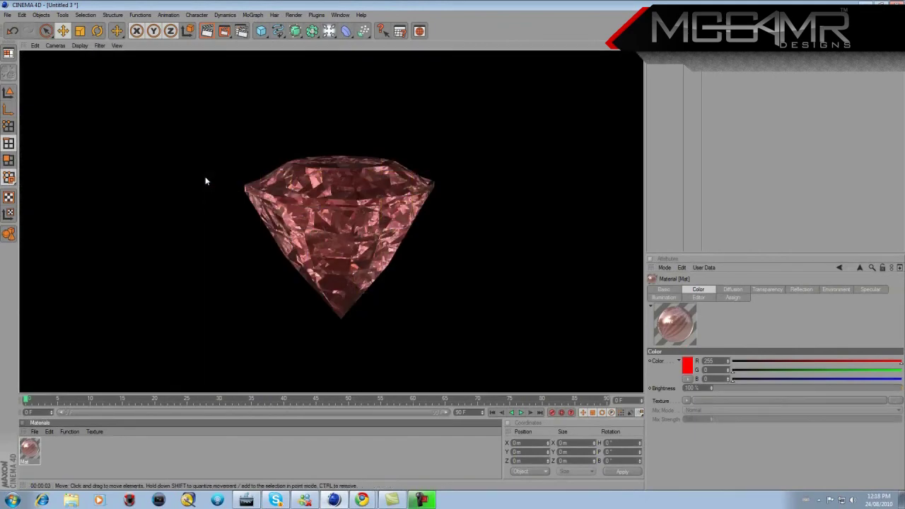
click(191, 220)
Change the material's color to pure green (0, 255, 0) and render a green version of the diamond.
double_click(29, 449)
click(243, 102)
drag(221, 76, 254, 76)
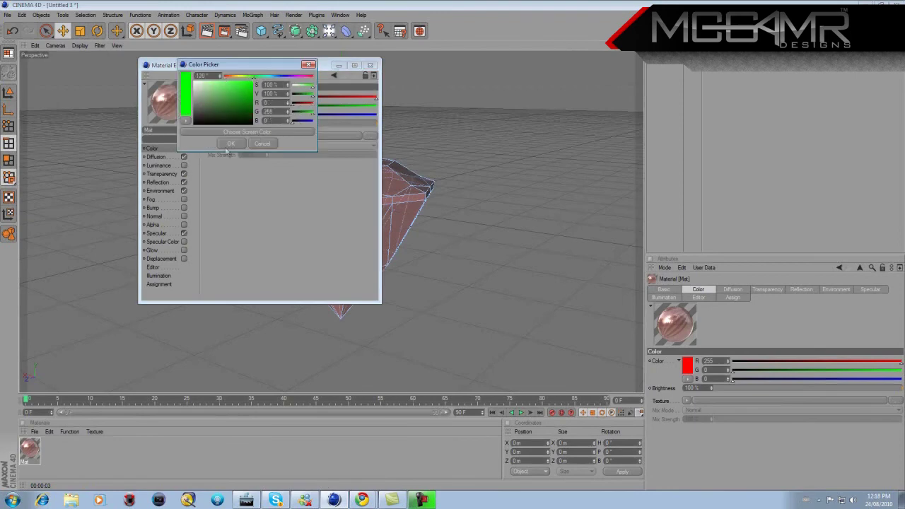
click(230, 143)
click(370, 65)
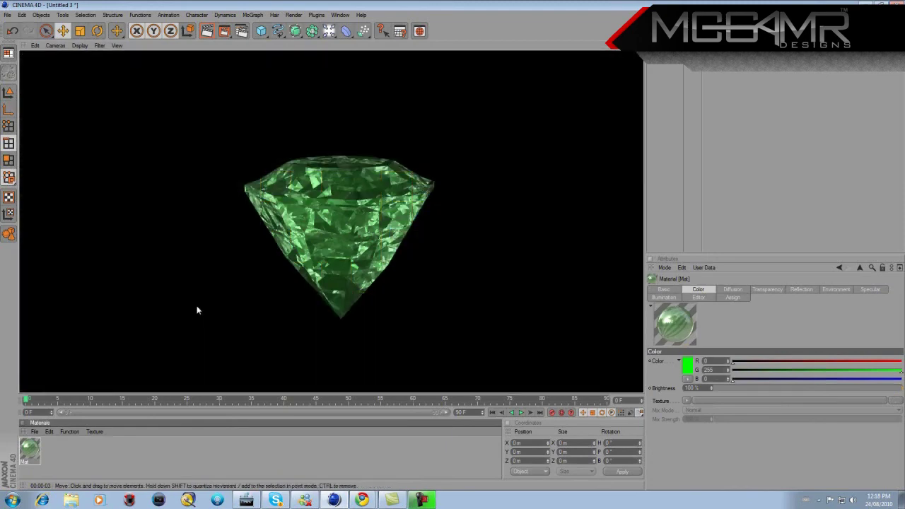
click(198, 310)
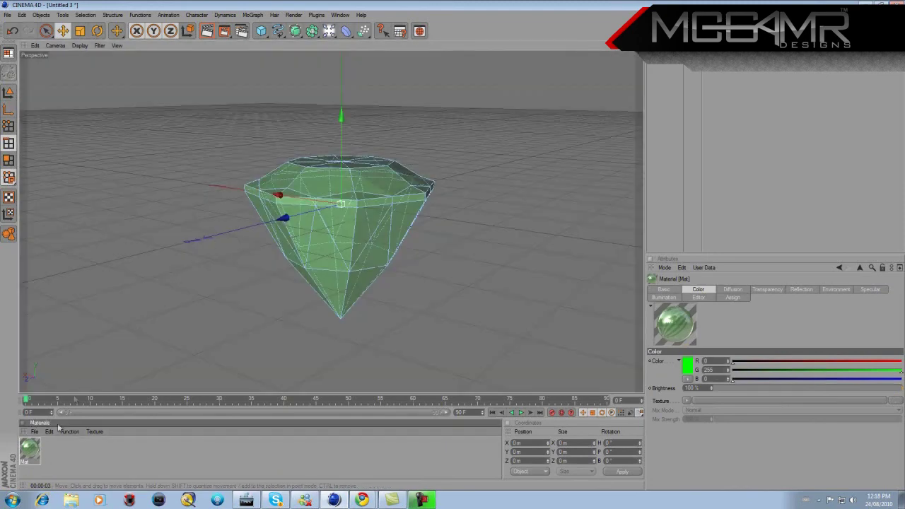
Disable the material's Color channel and render the clear diamond in the viewport.
double_click(26, 456)
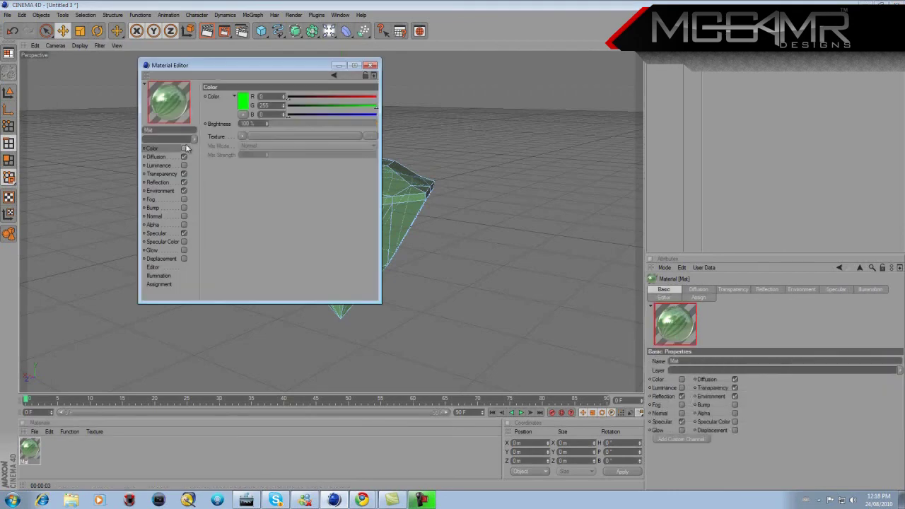
click(373, 66)
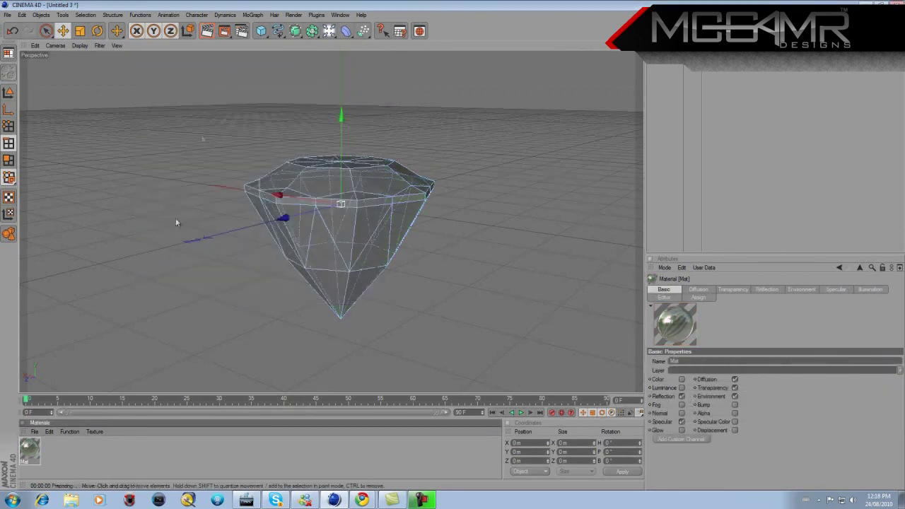
key(ctrl+r)
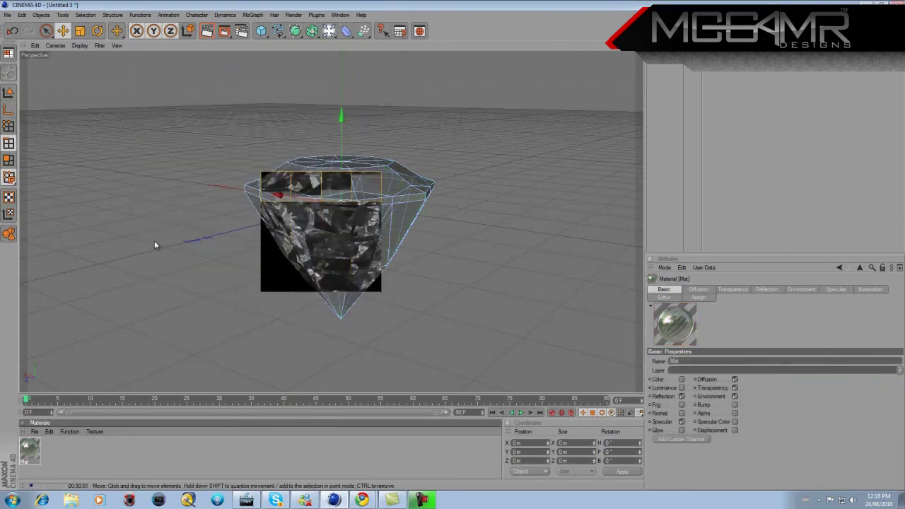